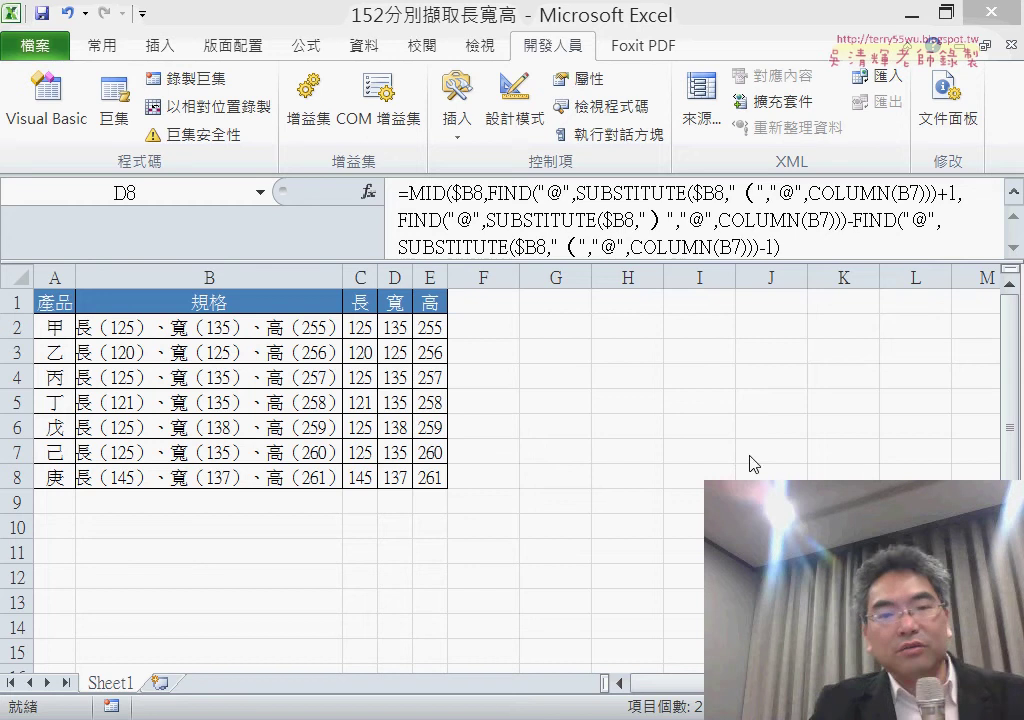
# Delete the MID/FIND/SUBSTITUTE formula results in C2:E8.
pyautogui.moveTo(360, 302); pyautogui.dragTo(430, 477)
pyautogui.moveTo(209, 330); pyautogui.dragTo(226, 473)
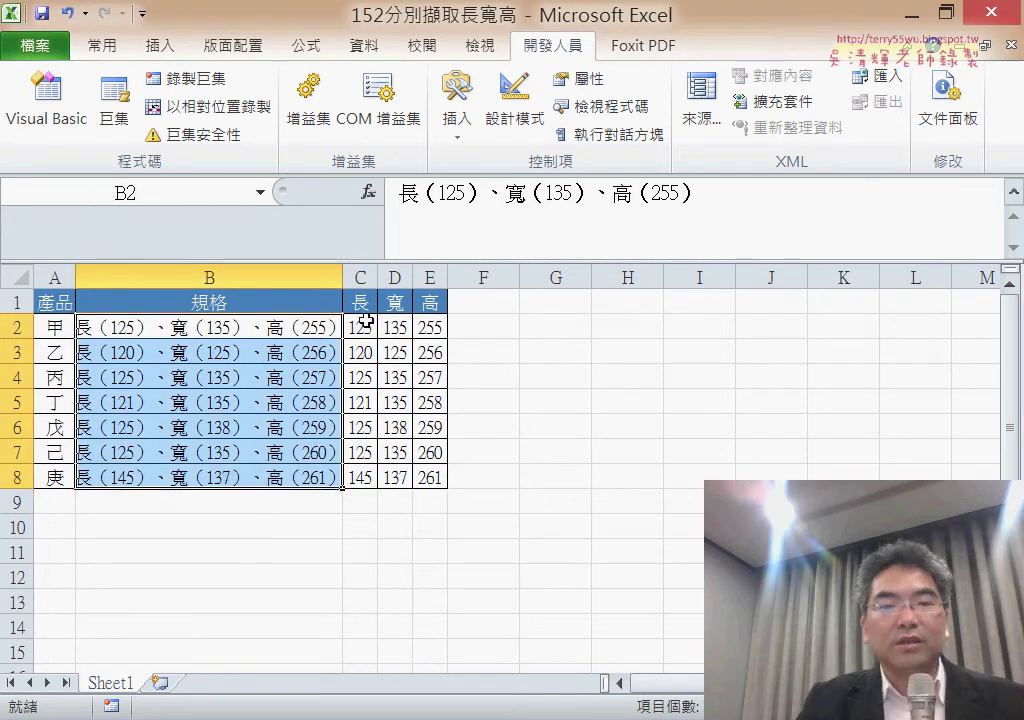
pyautogui.moveTo(366, 320); pyautogui.dragTo(430, 477)
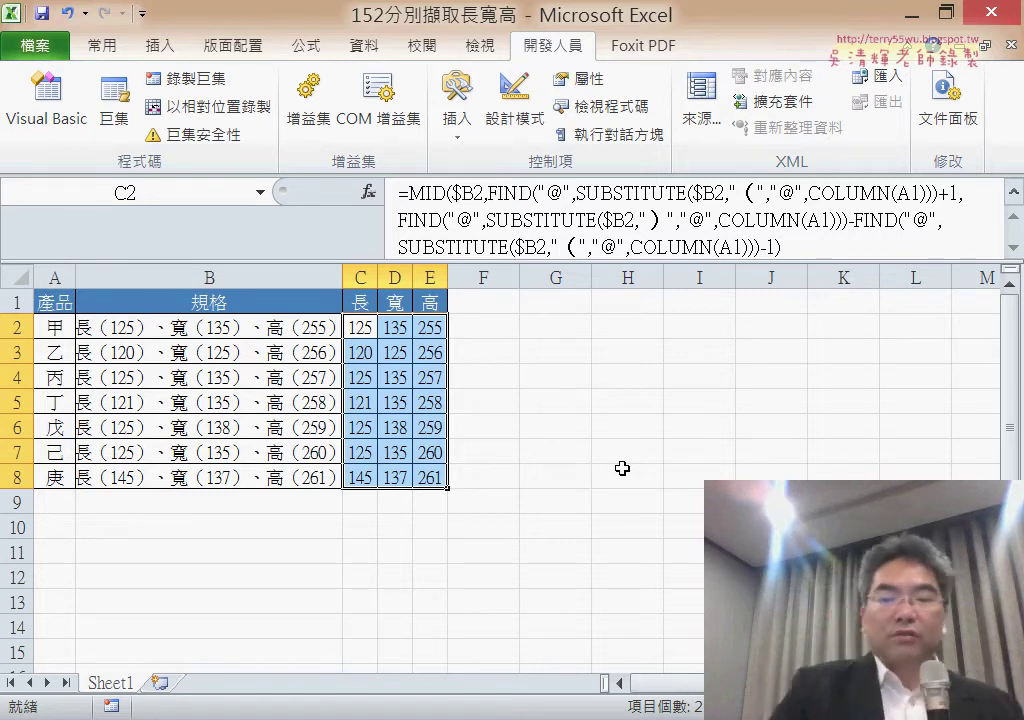
pyautogui.press('Delete')
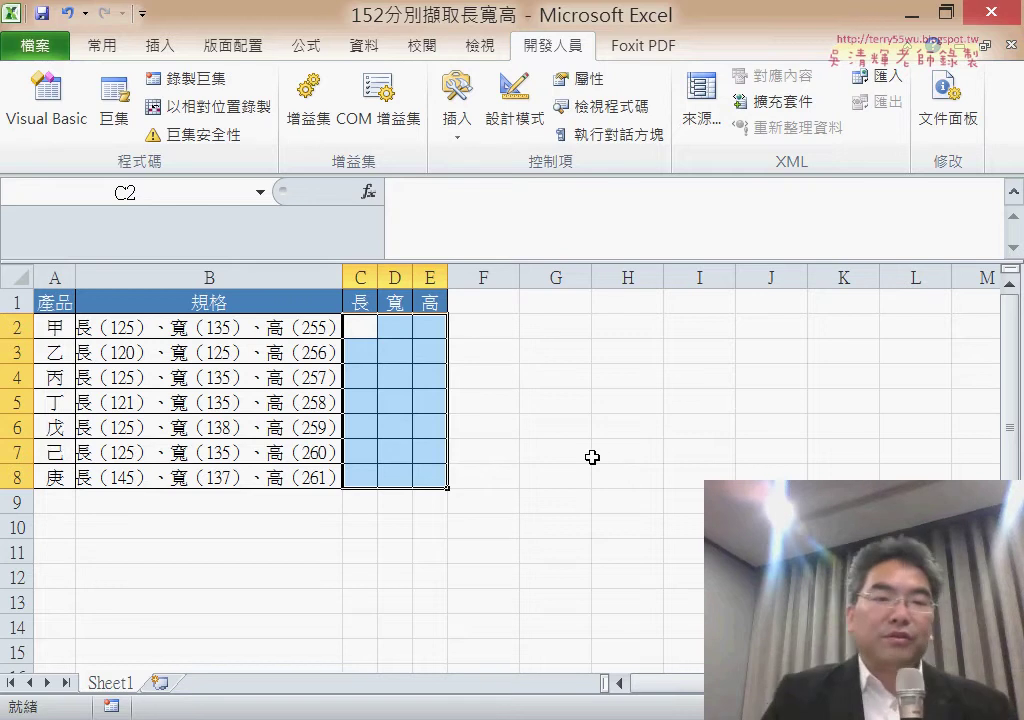
# Select the specifications in B2:B8 with the 資料 (Data) tools showing.
pyautogui.click(300, 328)
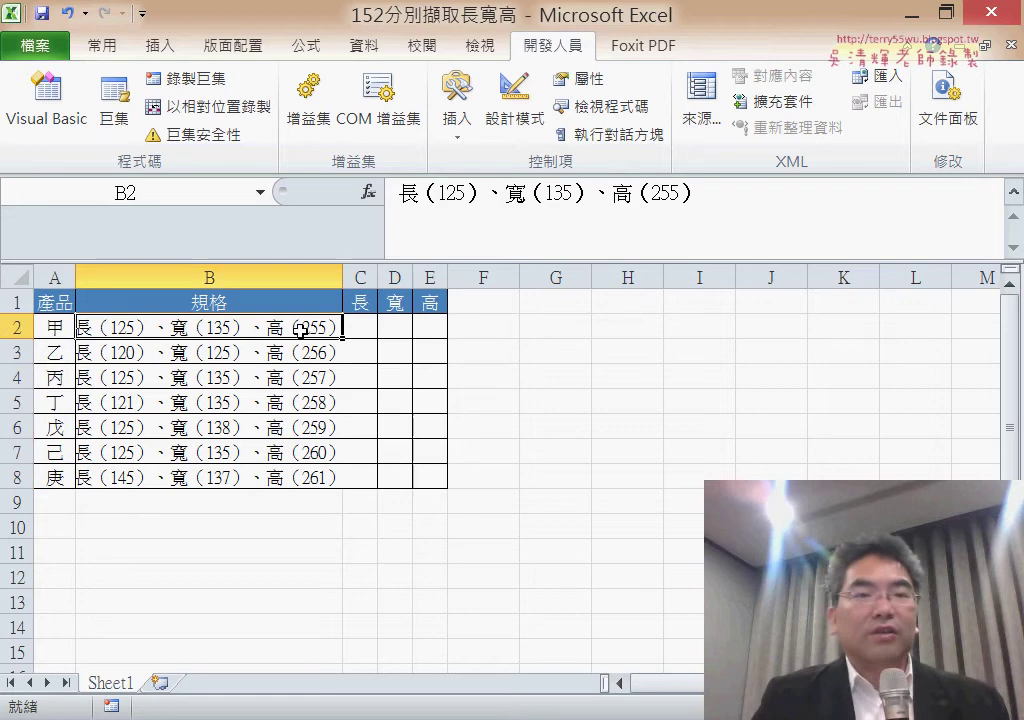
pyautogui.click(358, 46)
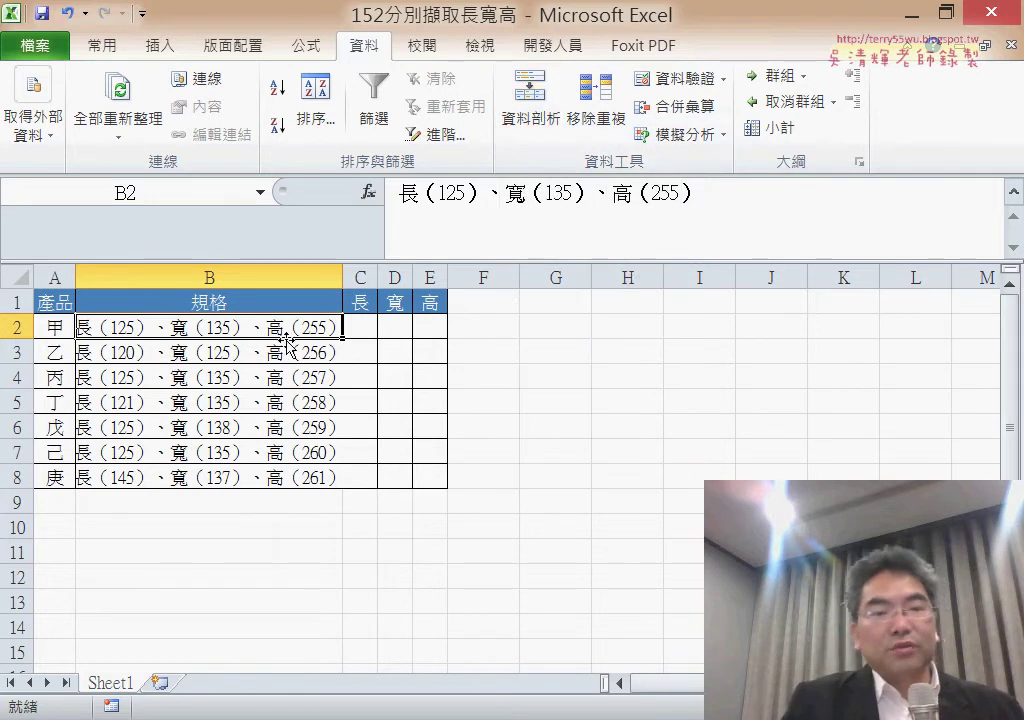
pyautogui.moveTo(254, 326); pyautogui.dragTo(247, 482)
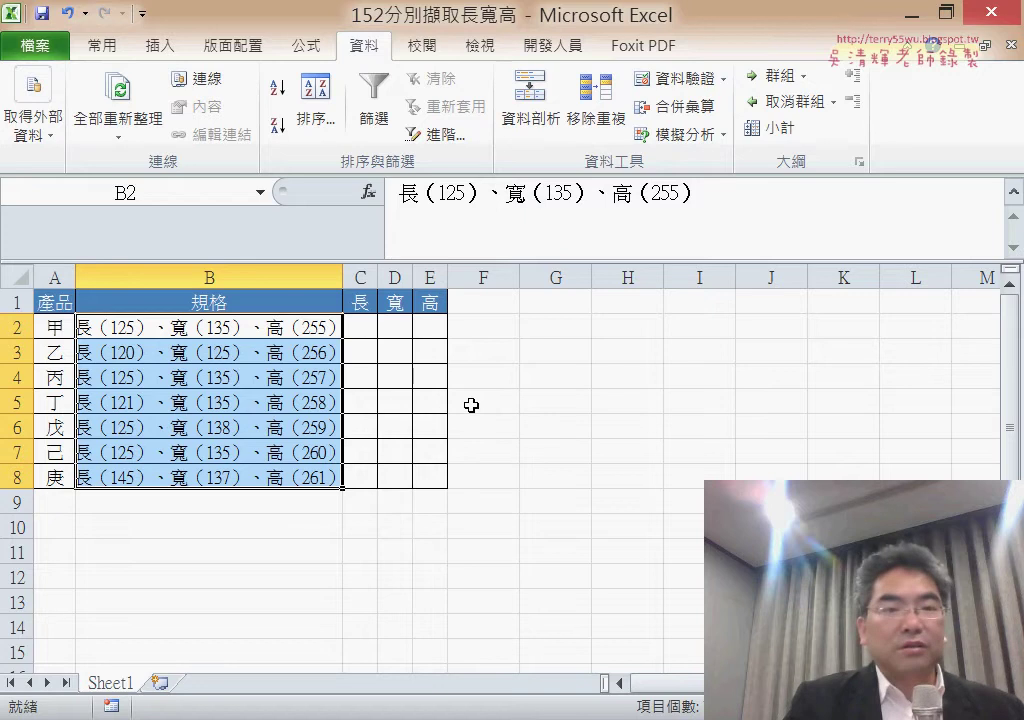
# Launch 資料剖析 (Text to Columns), choose 固定寬度 (Fixed width), and advance to step 2.
pyautogui.click(540, 125)
pyautogui.moveTo(517, 143)
pyautogui.mouseDown()
pyautogui.moveTo(614, 137)
pyautogui.moveTo(556, 137)
pyautogui.mouseUp()
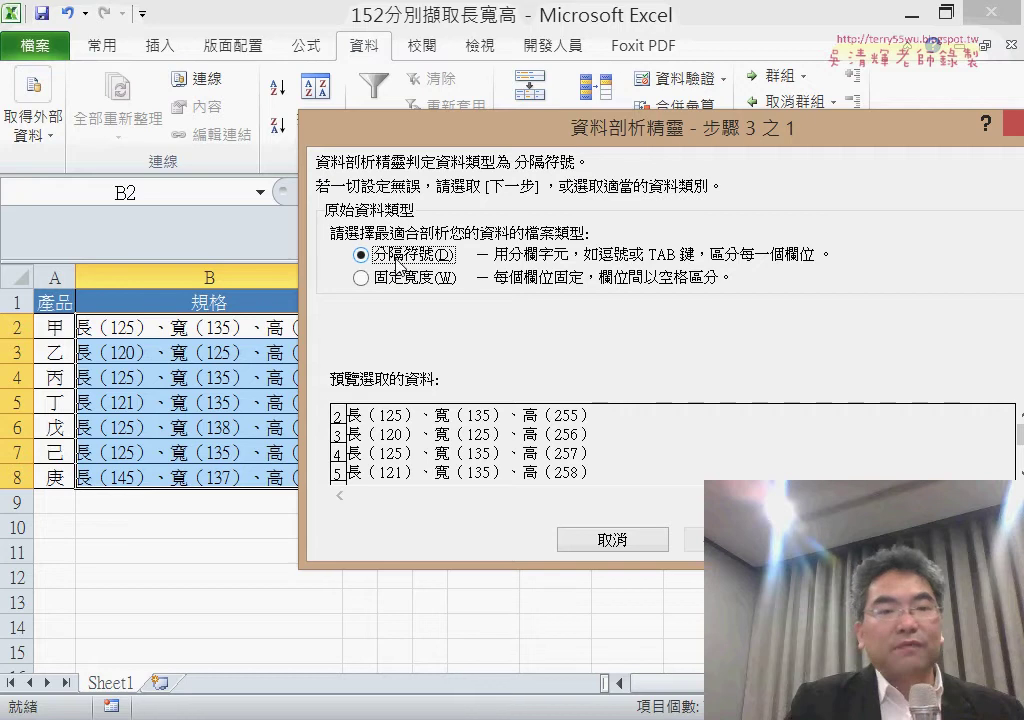
pyautogui.click(407, 279)
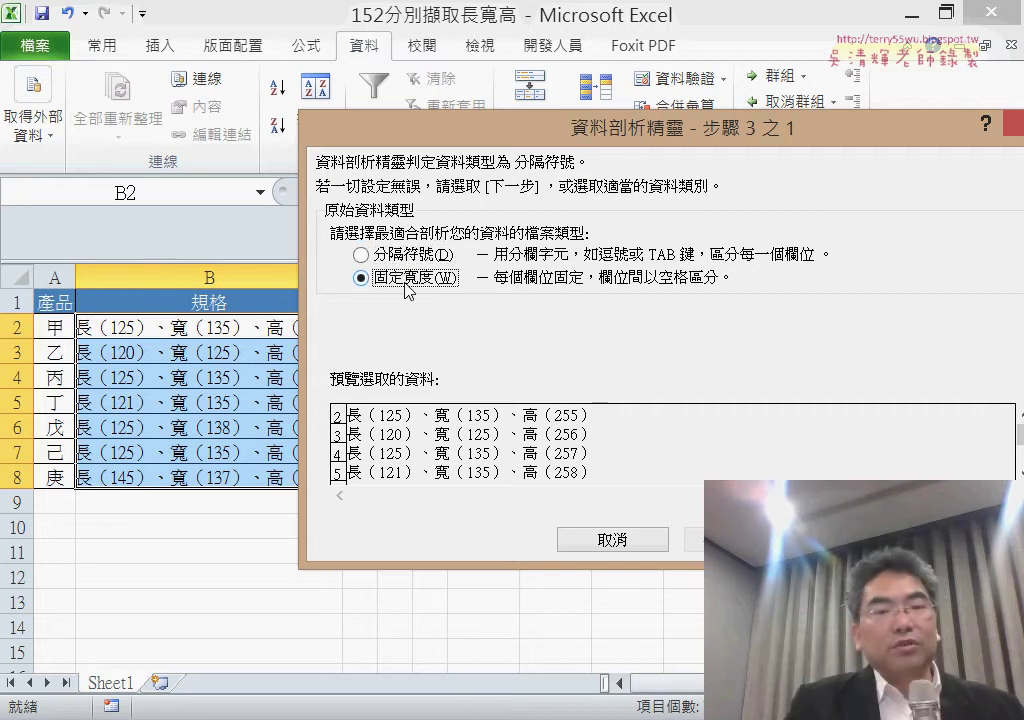
pyautogui.click(410, 256)
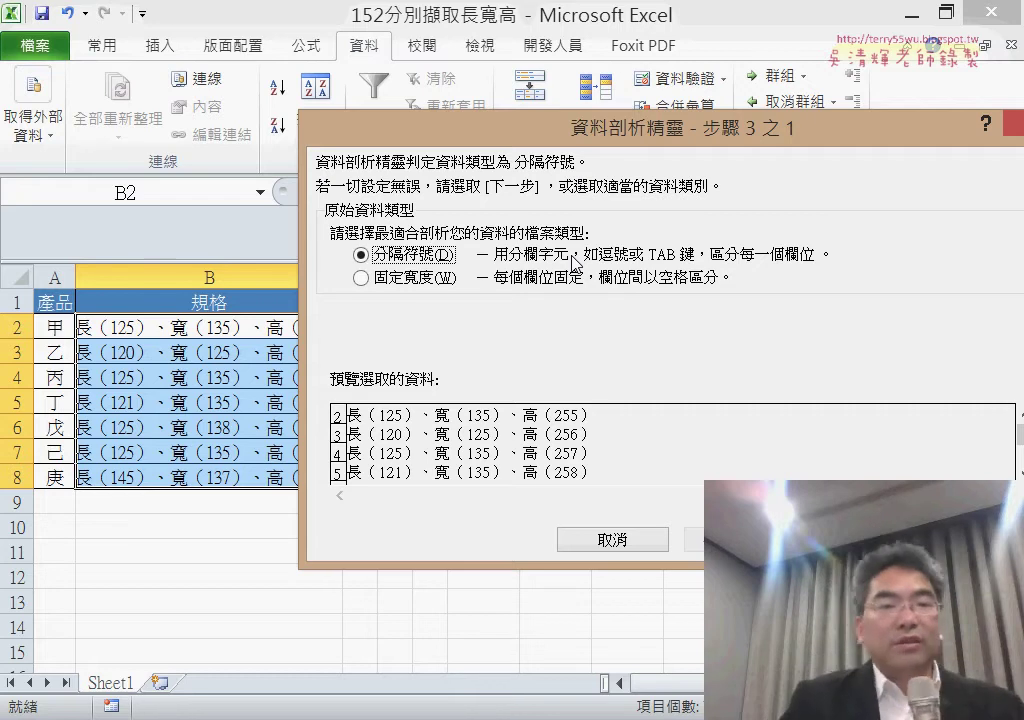
pyautogui.click(398, 285)
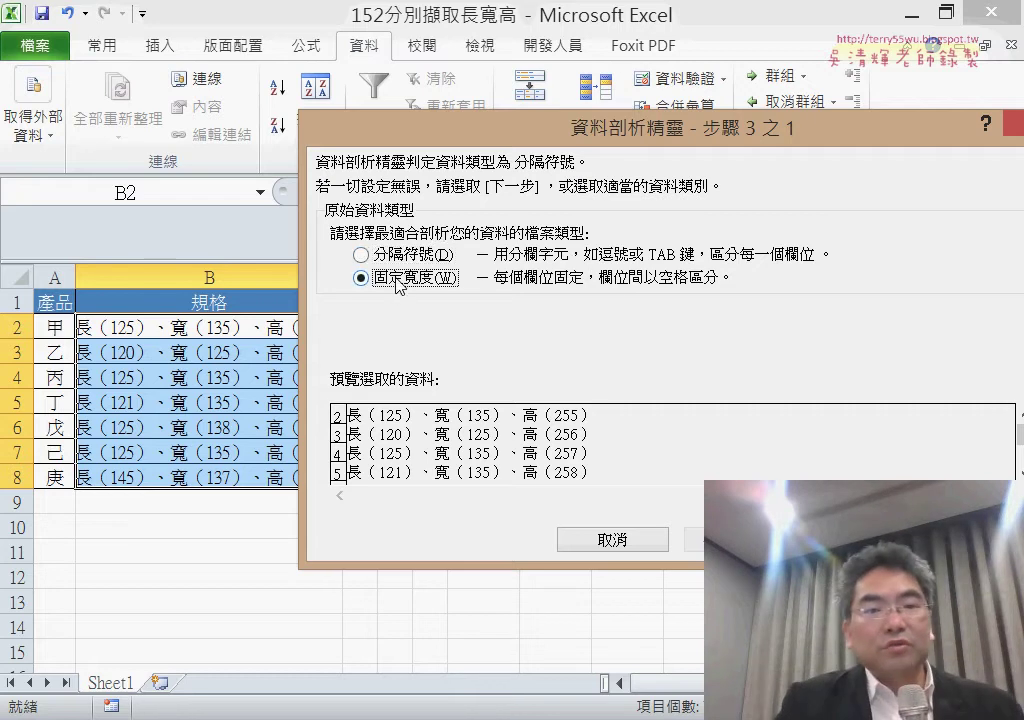
pyautogui.press('Return')
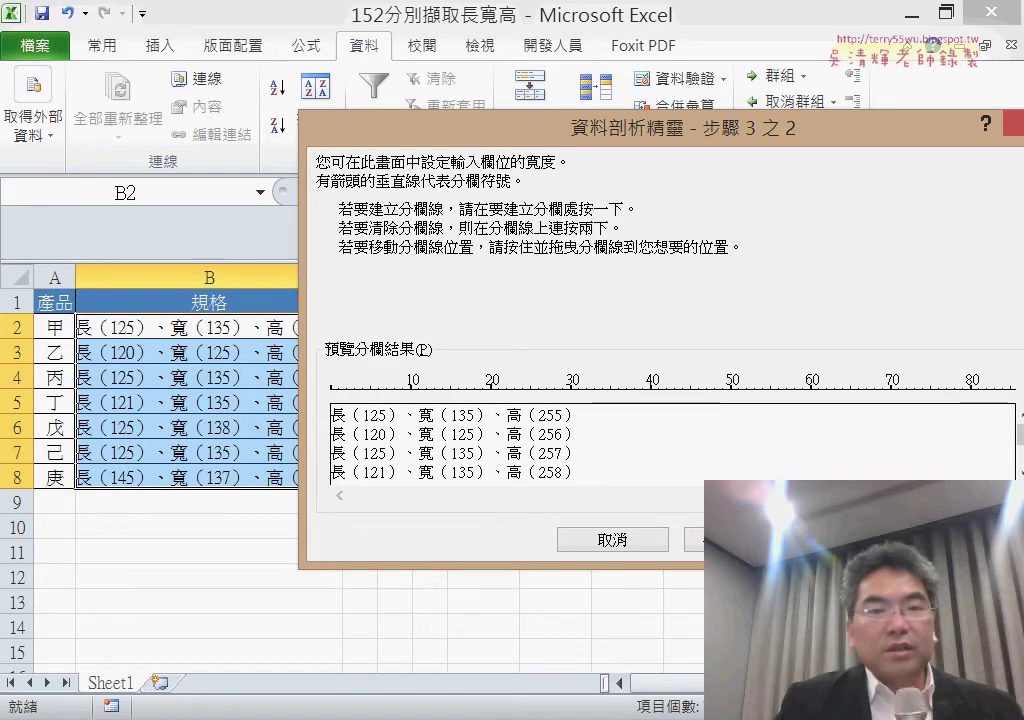
# Place column breaks bracketing the 125, 135 and 255 values, then advance to step 3.
pyautogui.click(369, 394)
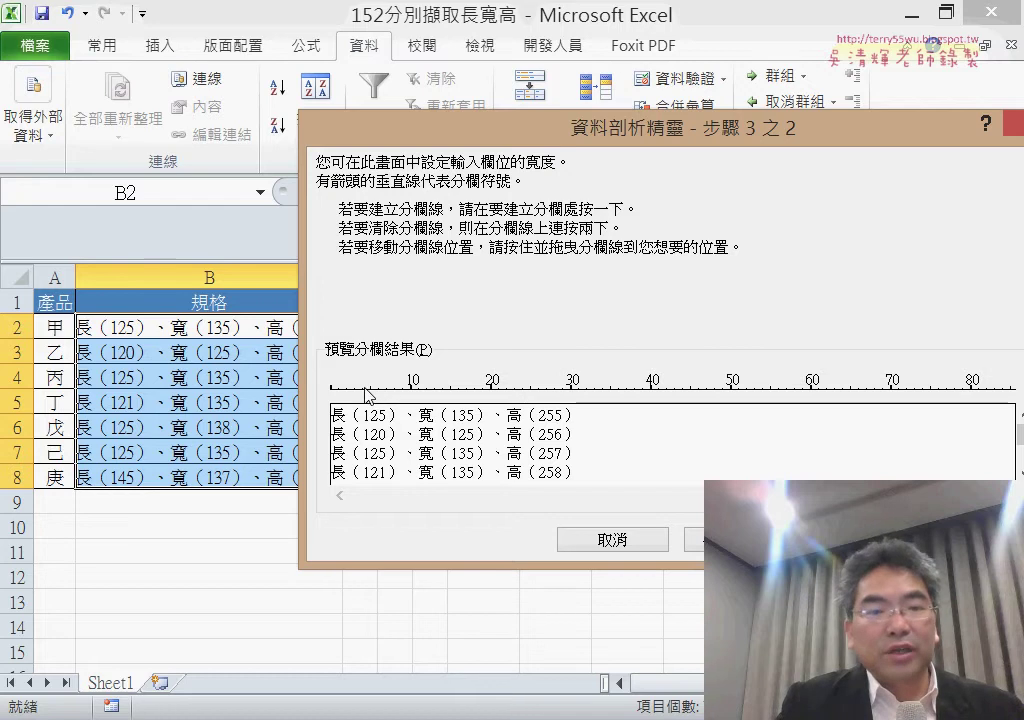
pyautogui.click(363, 392)
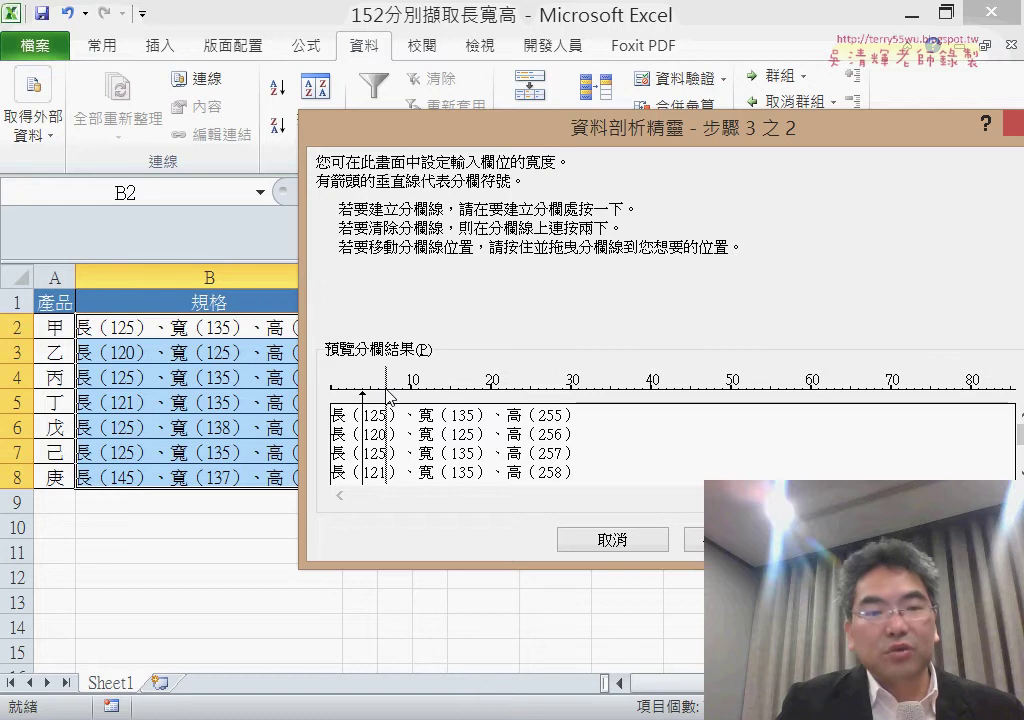
pyautogui.click(387, 394)
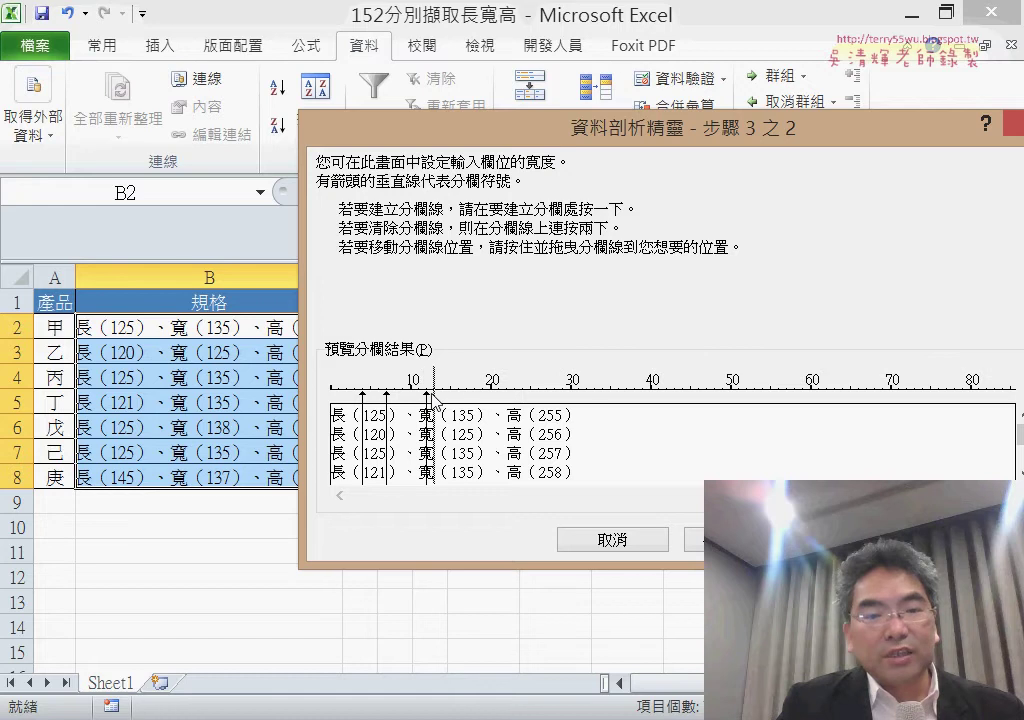
pyautogui.click(450, 400)
pyautogui.moveTo(449, 403); pyautogui.dragTo(450, 403)
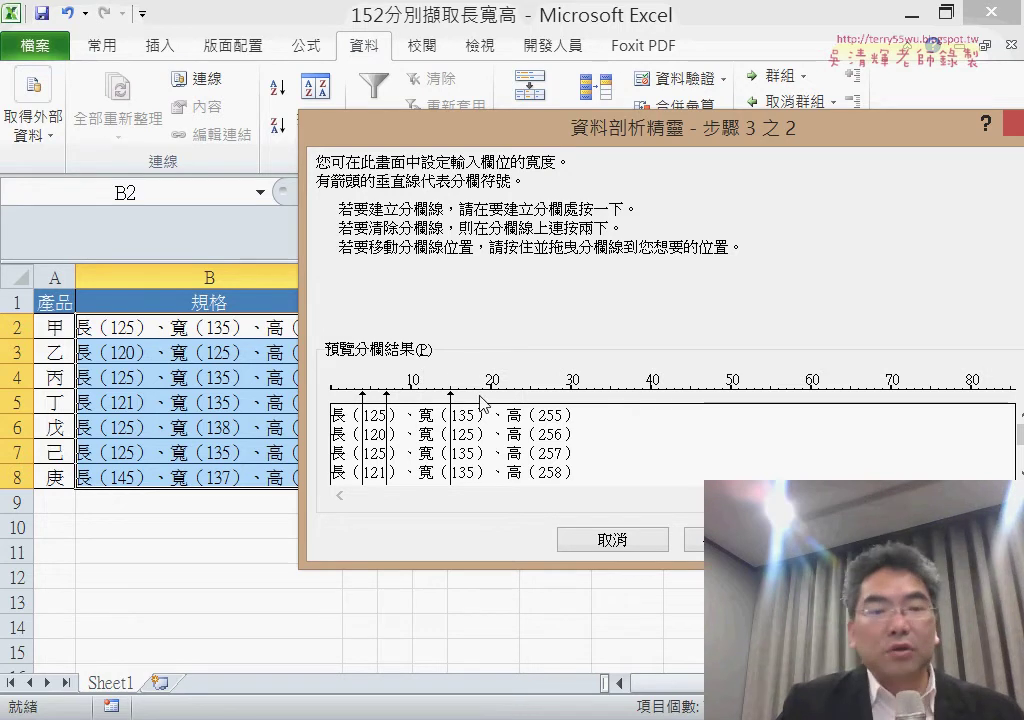
pyautogui.click(475, 400)
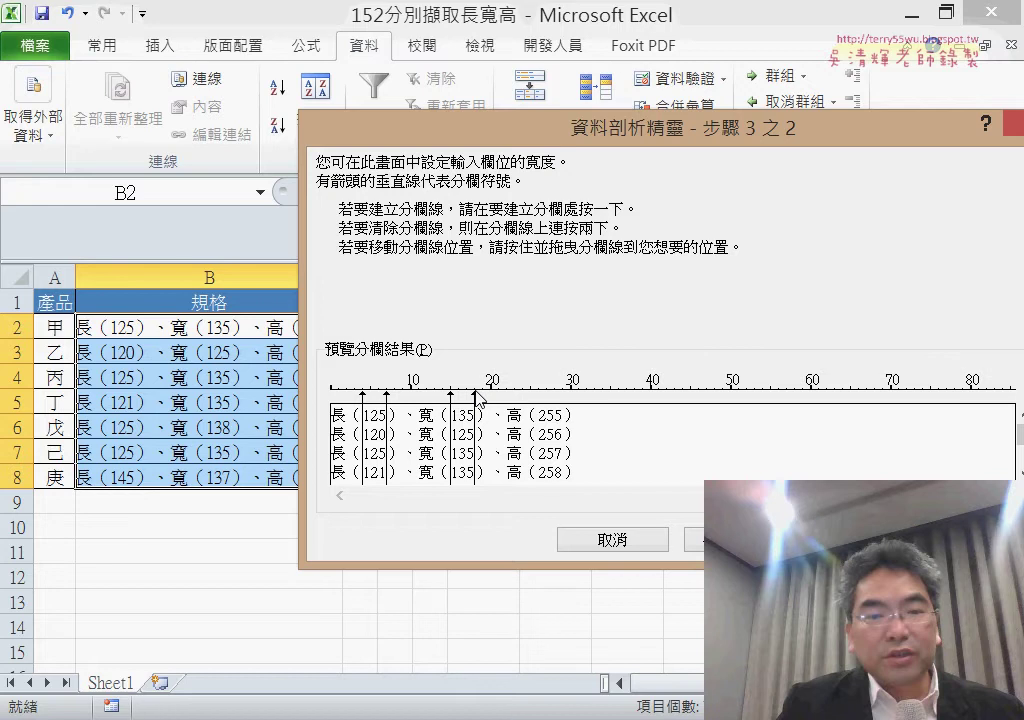
pyautogui.click(537, 396)
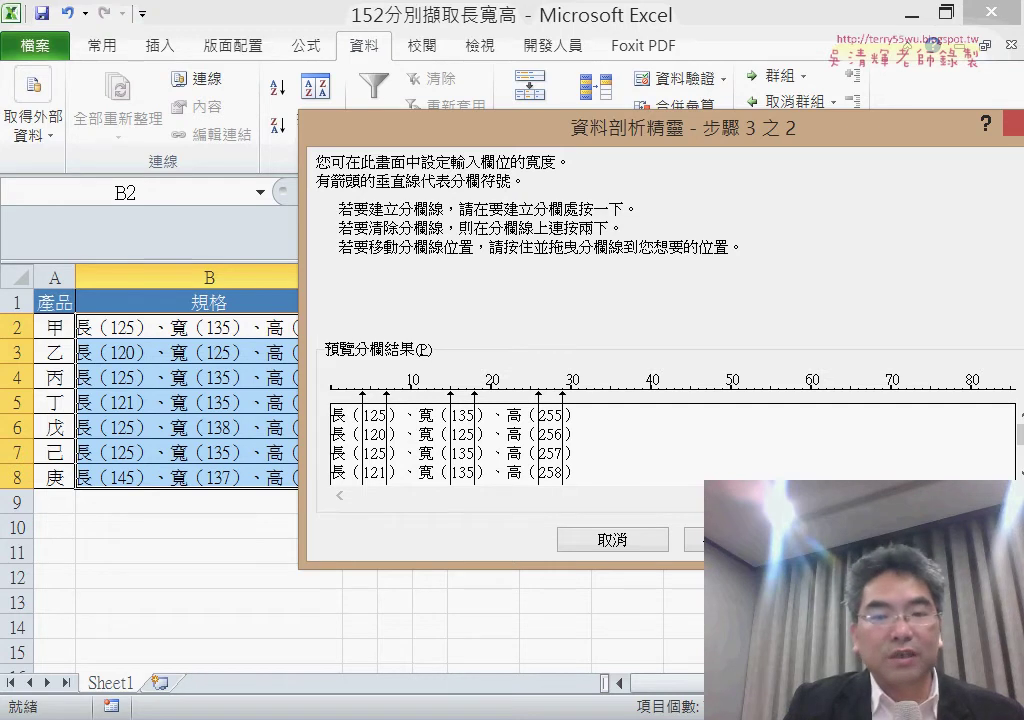
pyautogui.press('Return')
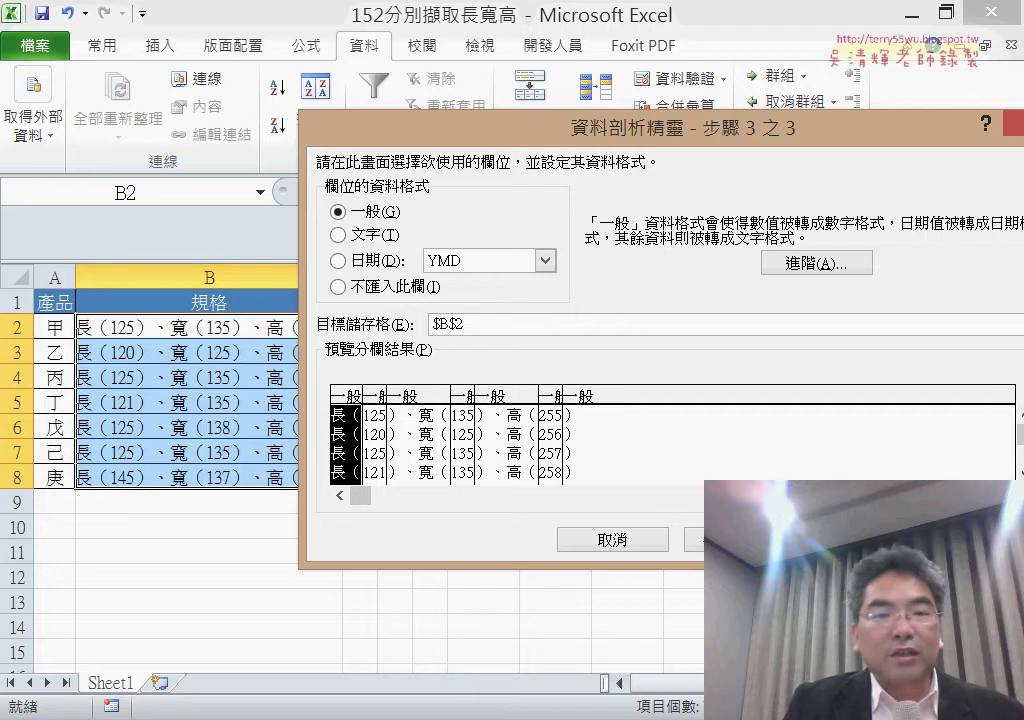
# Mark the 長 label, both separator pieces and the trailing bracket as 不匯入此欄 (Do not import).
pyautogui.moveTo(540, 135); pyautogui.dragTo(484, 47)
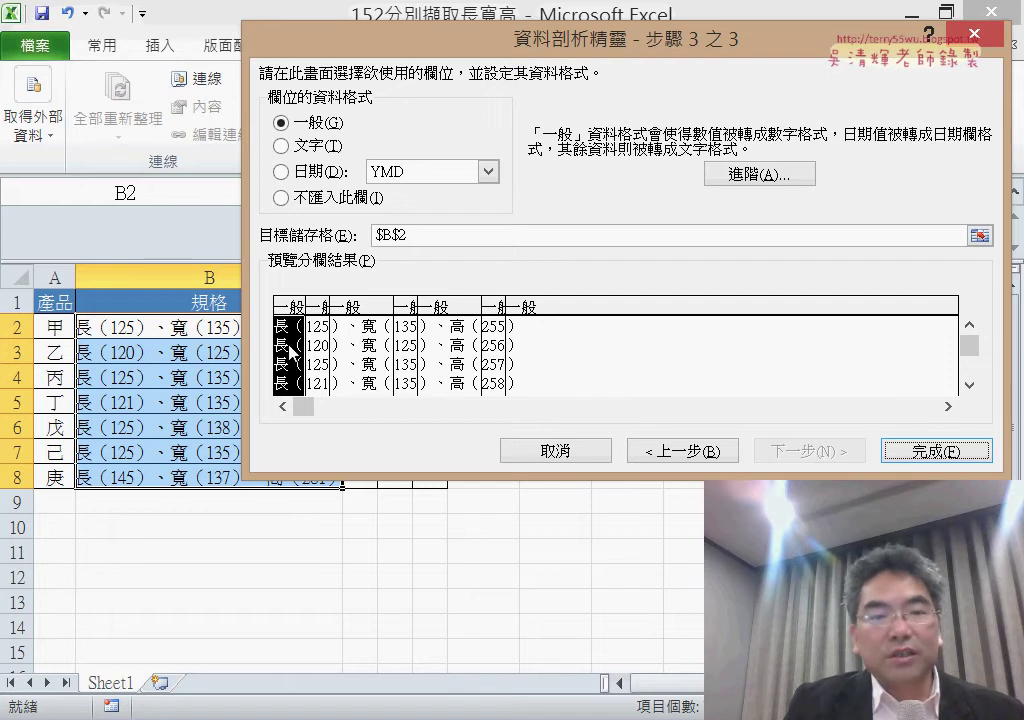
pyautogui.click(309, 201)
pyautogui.click(377, 355)
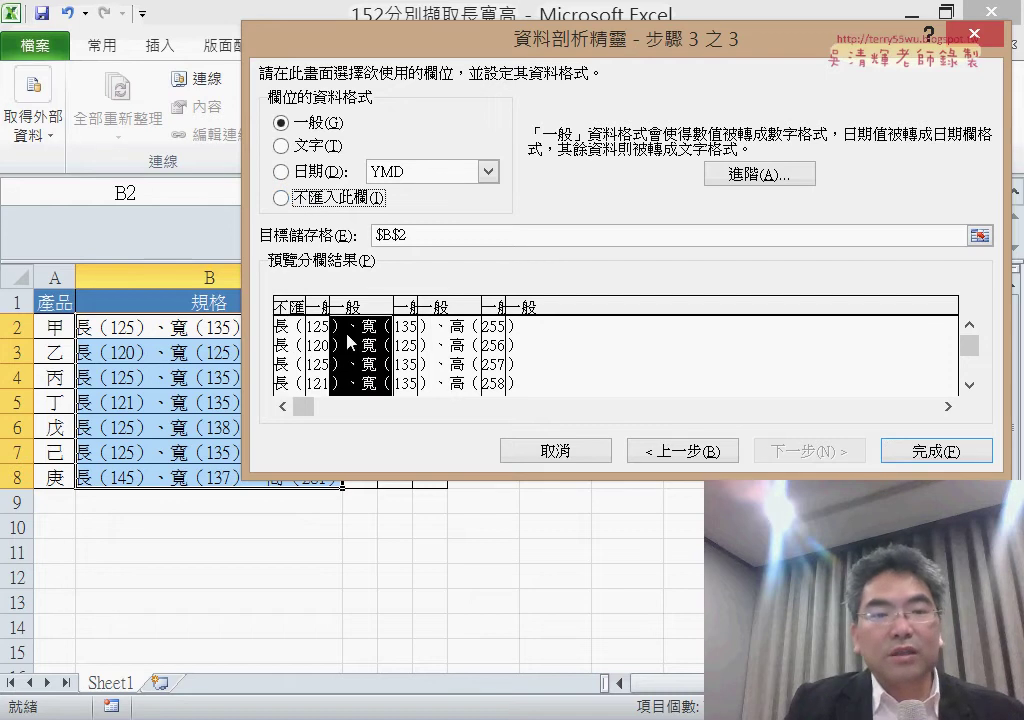
pyautogui.click(330, 199)
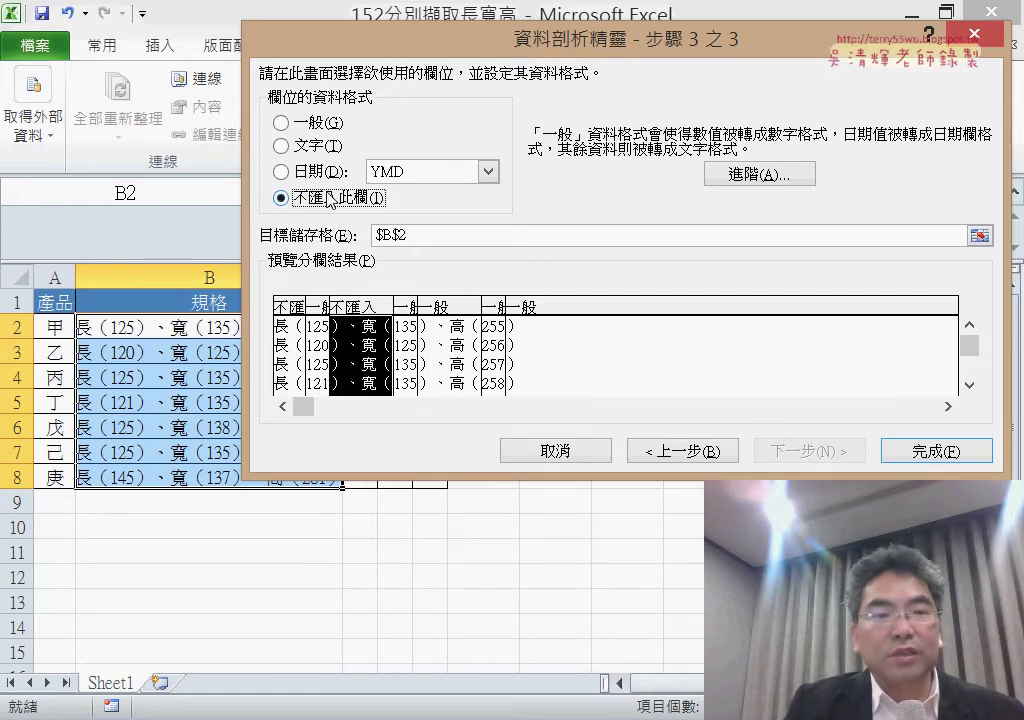
pyautogui.click(443, 352)
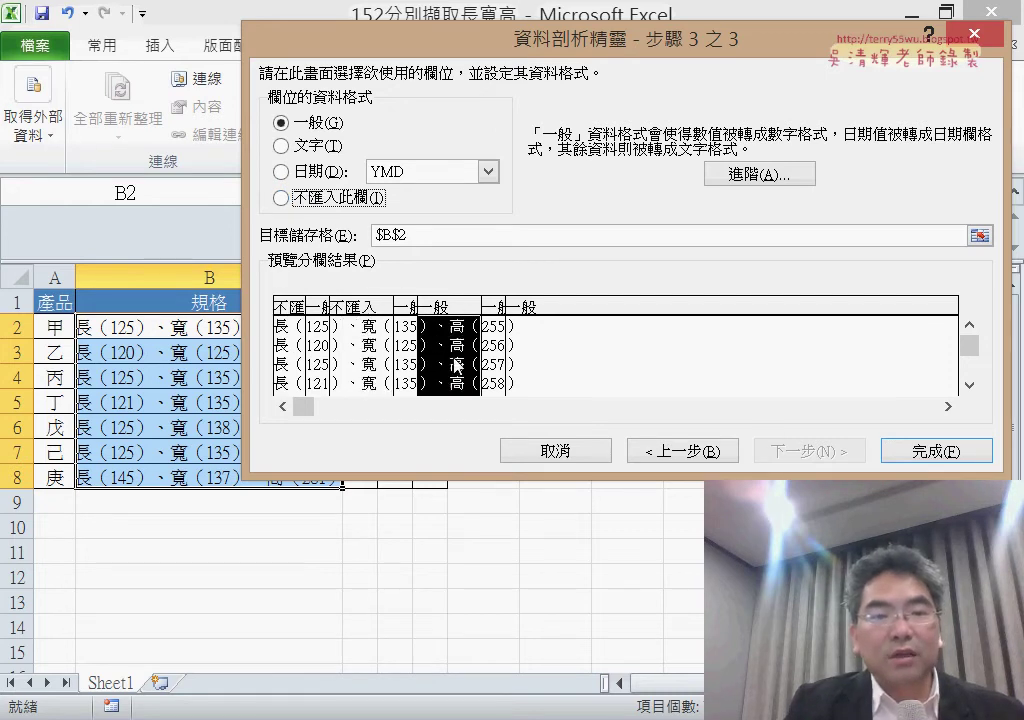
pyautogui.click(336, 205)
pyautogui.click(557, 367)
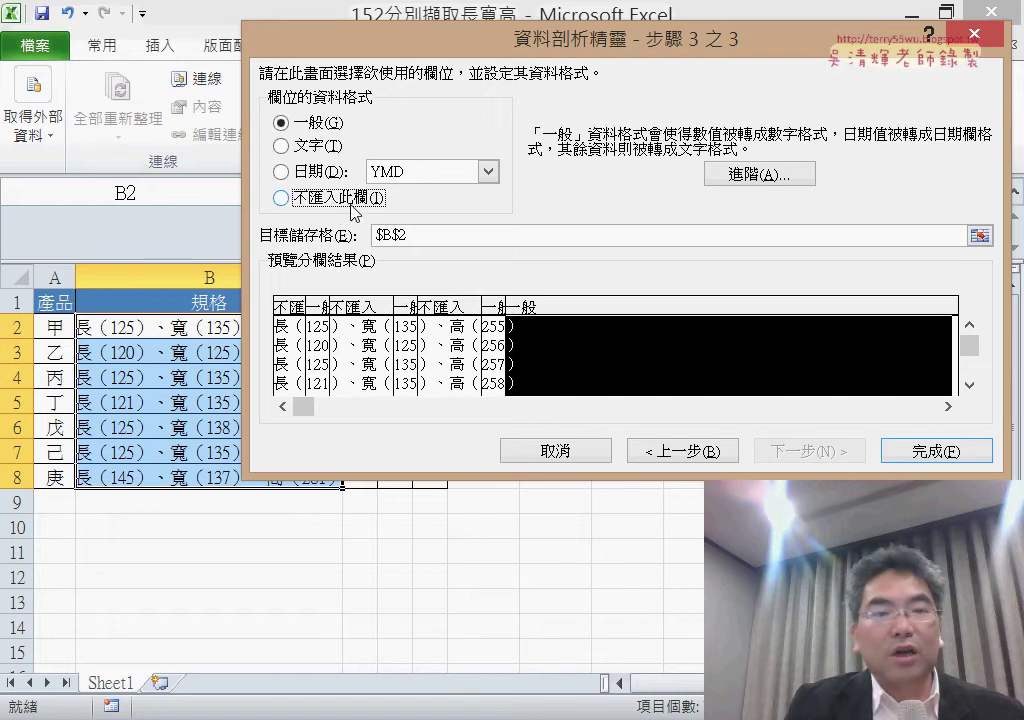
pyautogui.click(338, 198)
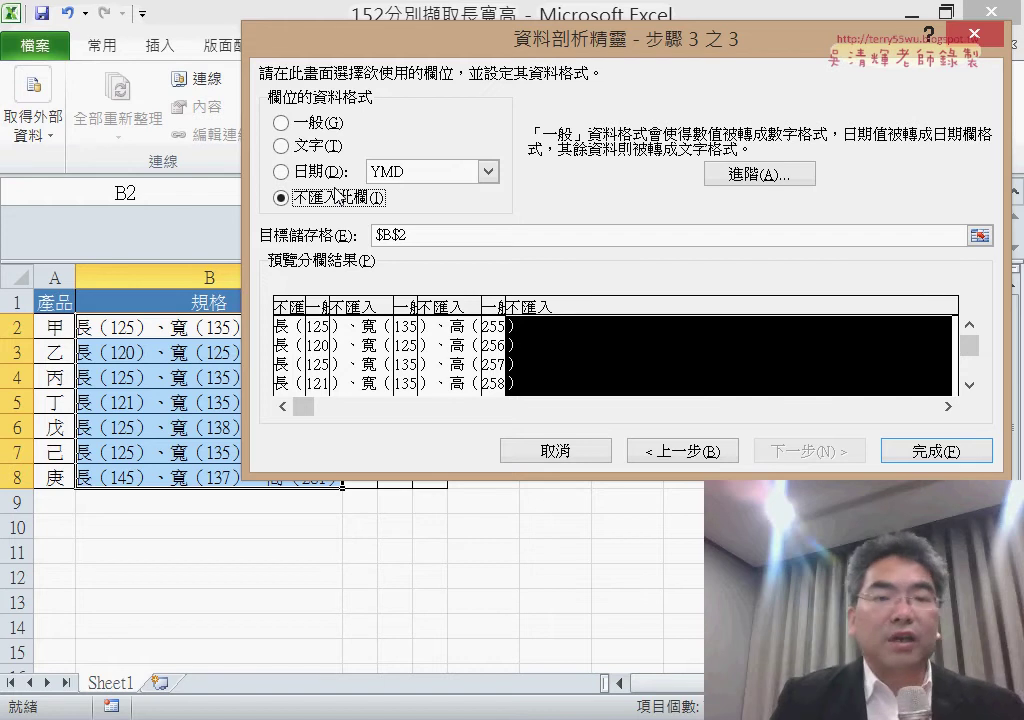
pyautogui.moveTo(419, 49)
pyautogui.mouseDown()
pyautogui.moveTo(482, 62)
pyautogui.moveTo(659, 62)
pyautogui.mouseUp()
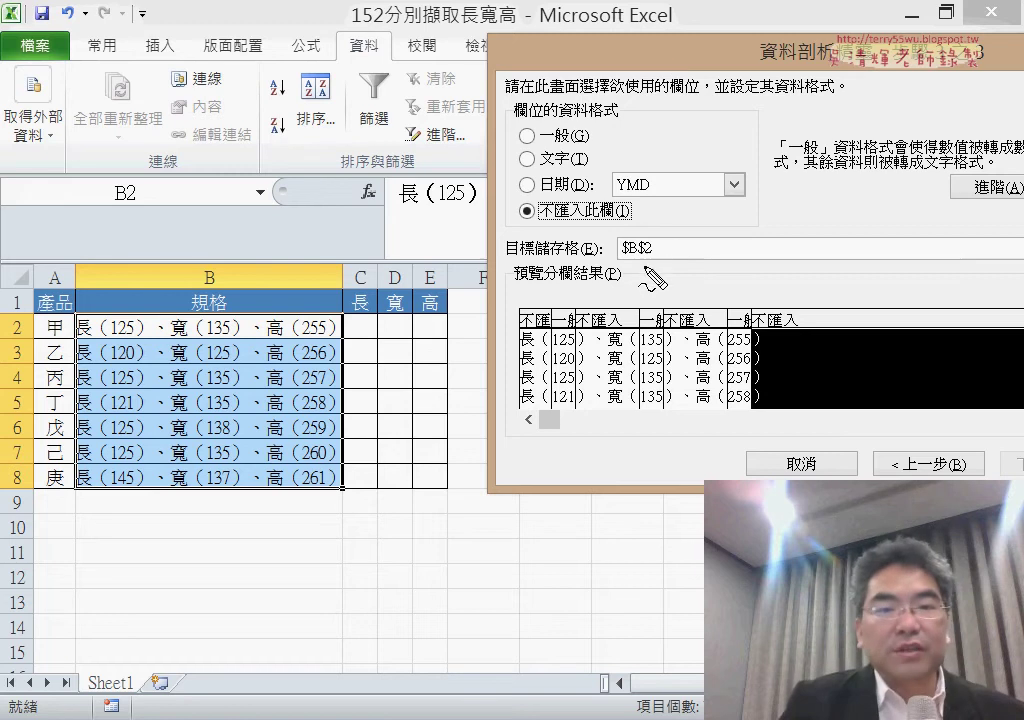
# Set the 目標儲存格 (destination) to $C$2.
pyautogui.moveTo(648, 236); pyautogui.dragTo(626, 236)
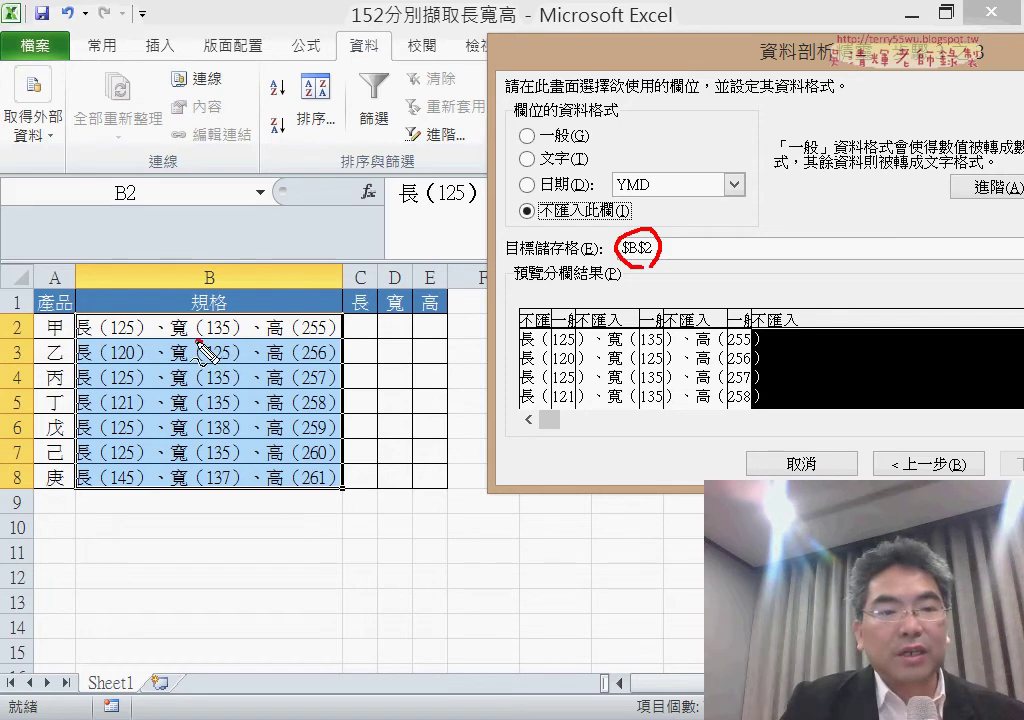
pyautogui.moveTo(192, 322); pyautogui.dragTo(185, 338)
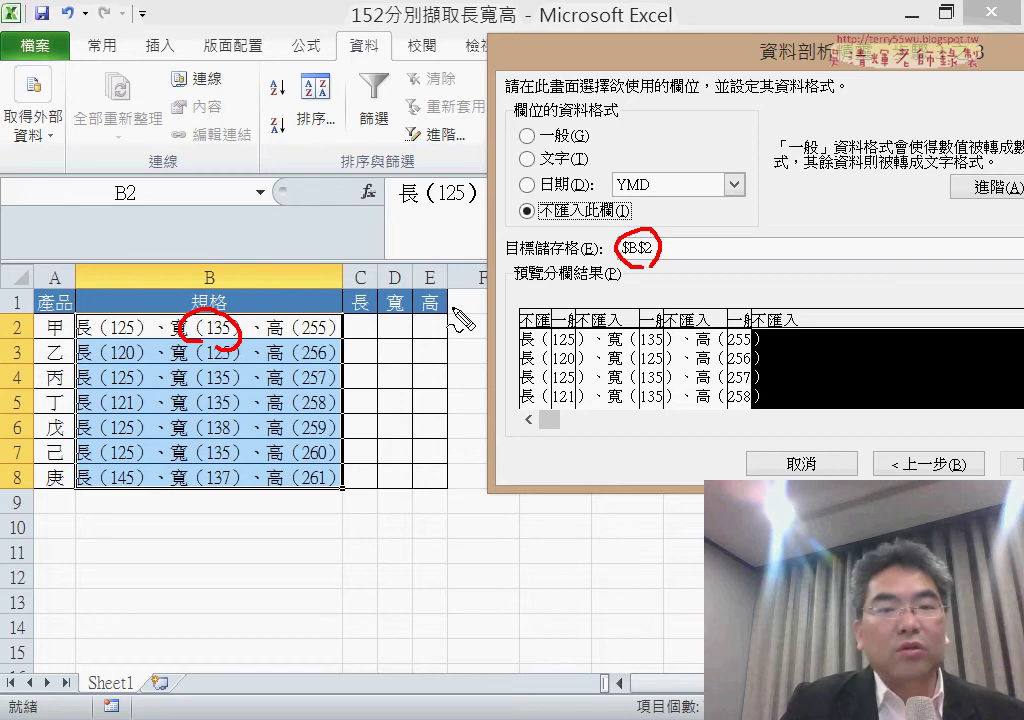
pyautogui.moveTo(372, 316)
pyautogui.mouseDown()
pyautogui.moveTo(355, 346)
pyautogui.moveTo(435, 420)
pyautogui.moveTo(425, 452)
pyautogui.mouseUp()
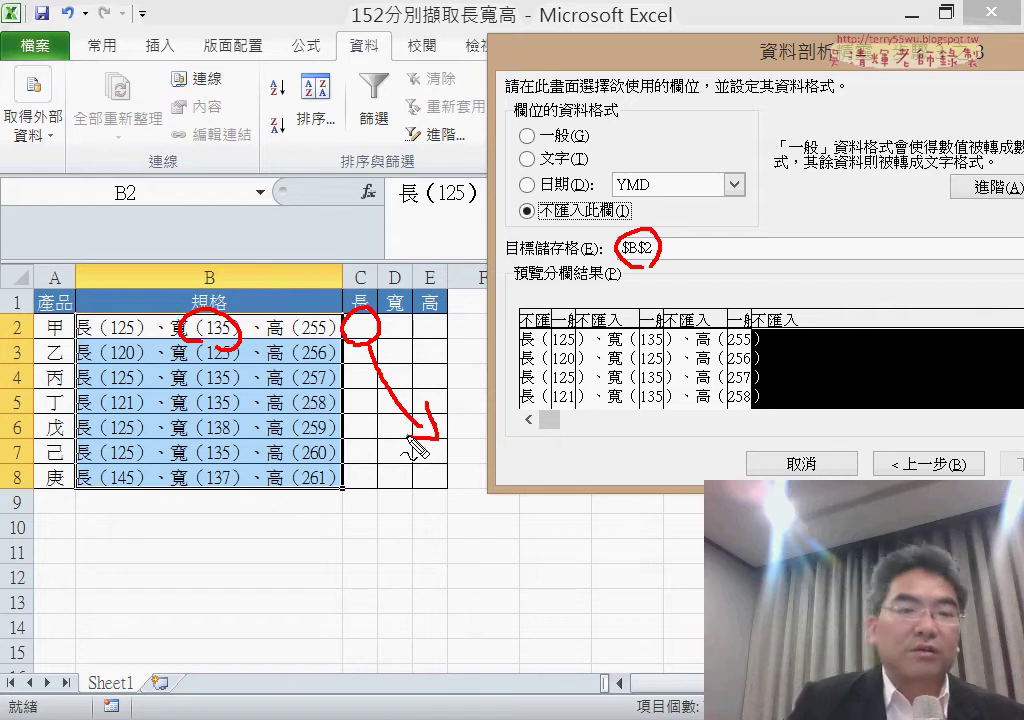
pyautogui.press('Escape')
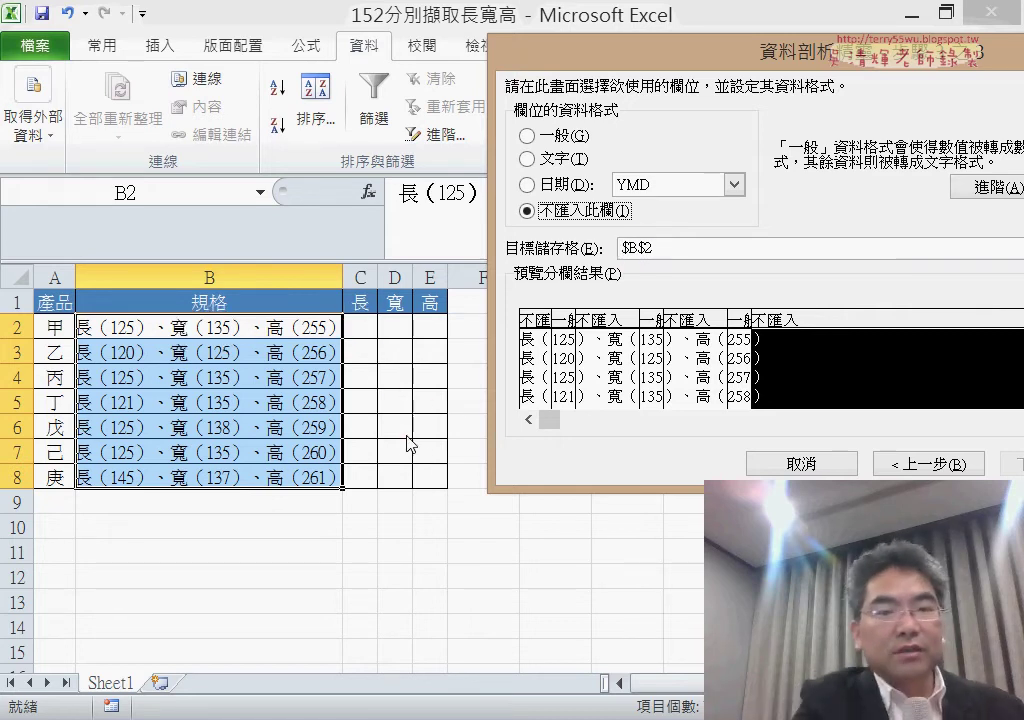
pyautogui.moveTo(725, 247); pyautogui.dragTo(627, 250)
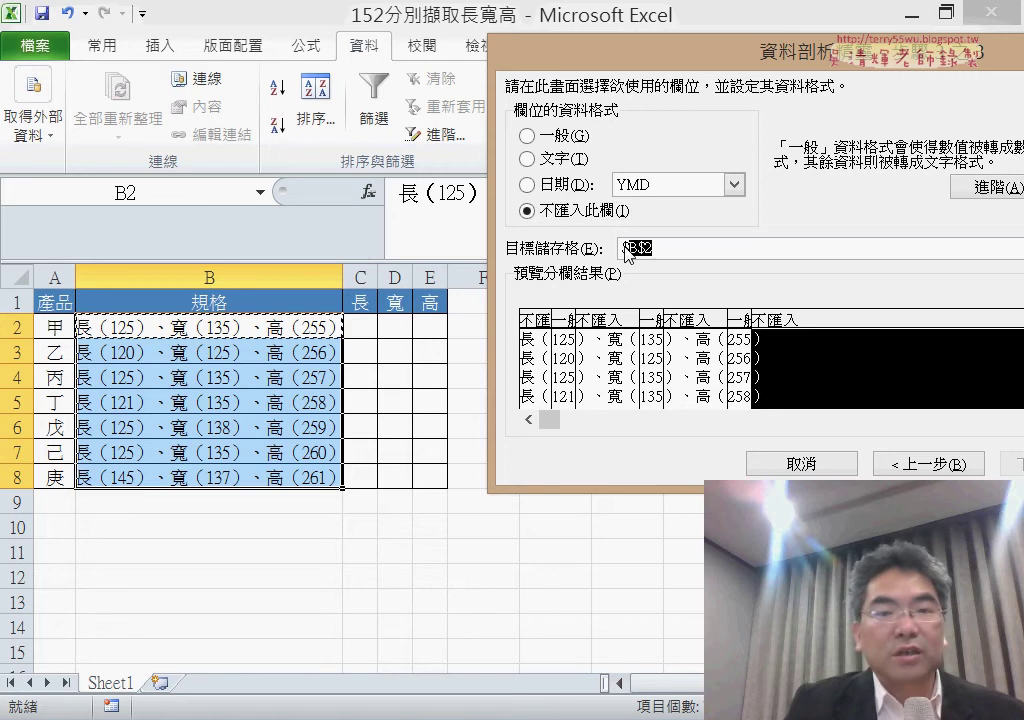
pyautogui.click(367, 332)
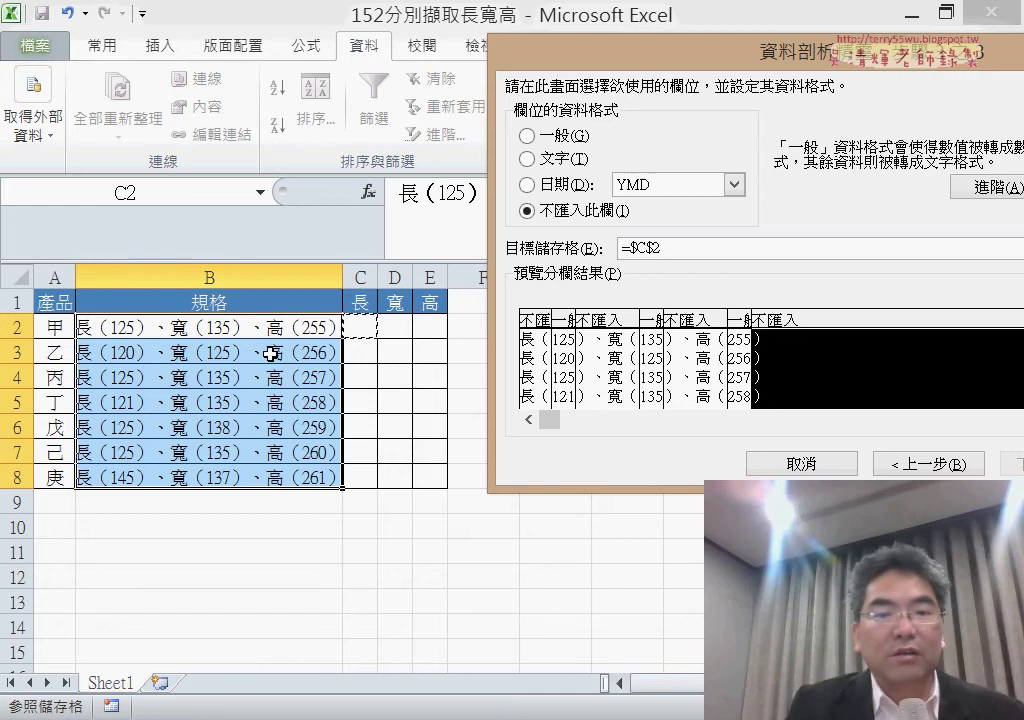
# Finish the split and confirm replacing the contents of the destination cells.
pyautogui.moveTo(632, 54); pyautogui.dragTo(318, 90)
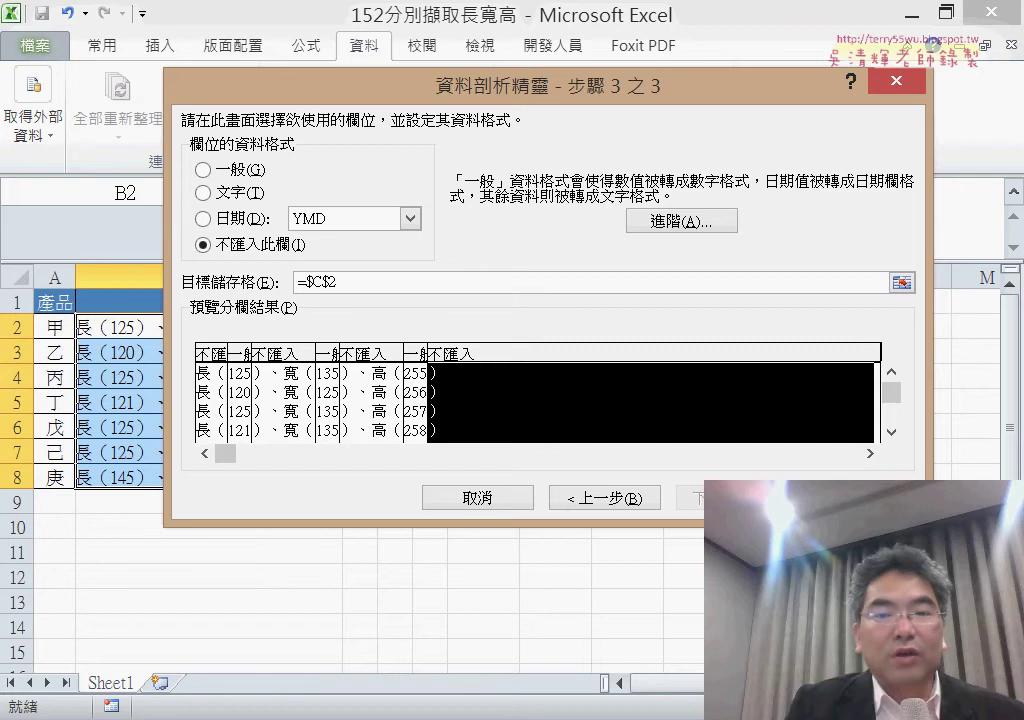
pyautogui.press('Return')
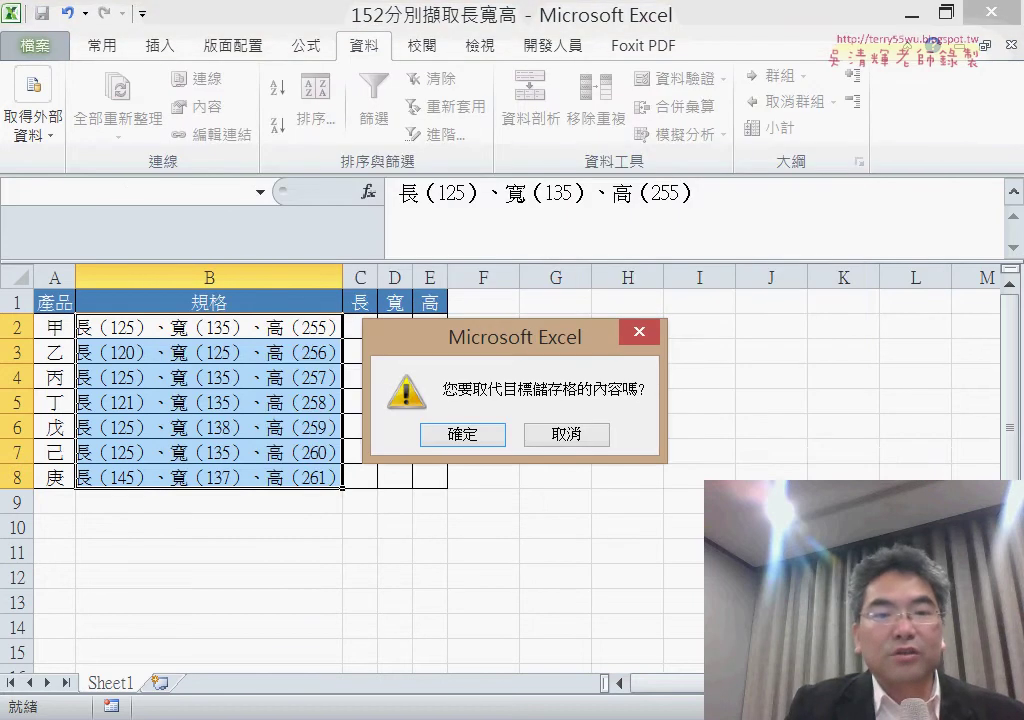
pyautogui.moveTo(503, 347); pyautogui.dragTo(695, 259)
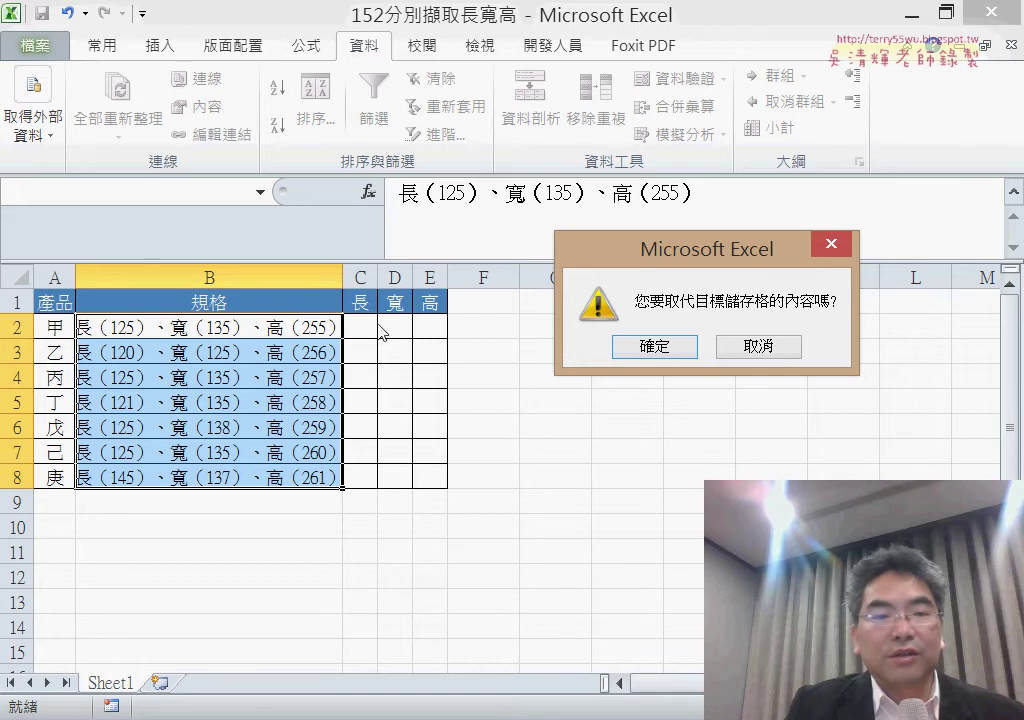
pyautogui.click(655, 347)
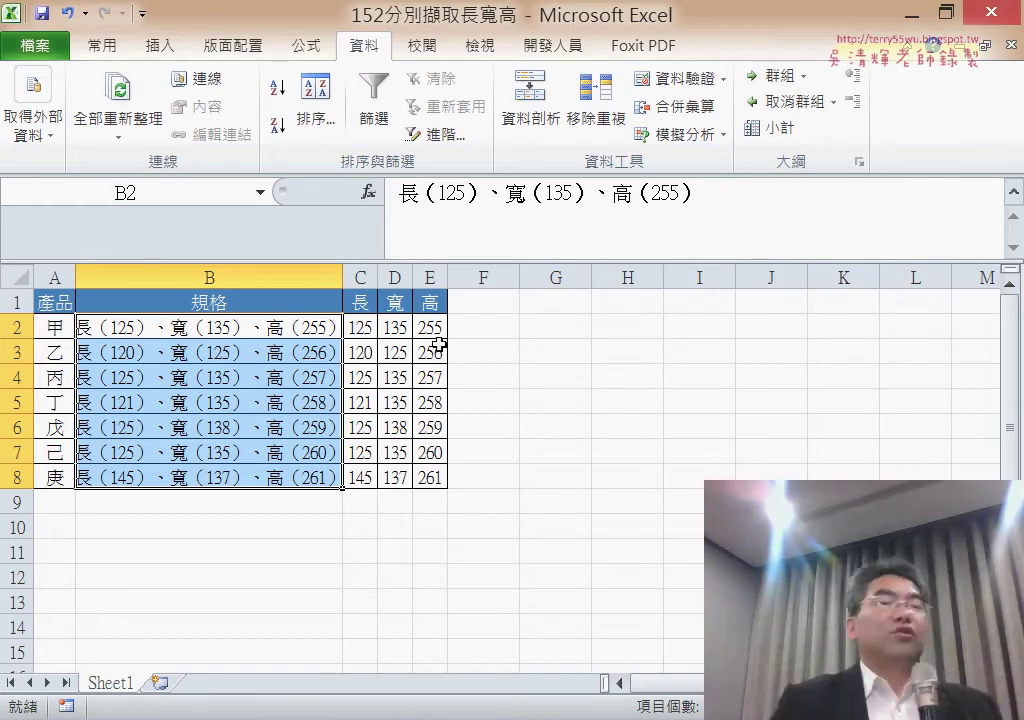
pyautogui.moveTo(365, 327); pyautogui.dragTo(435, 478)
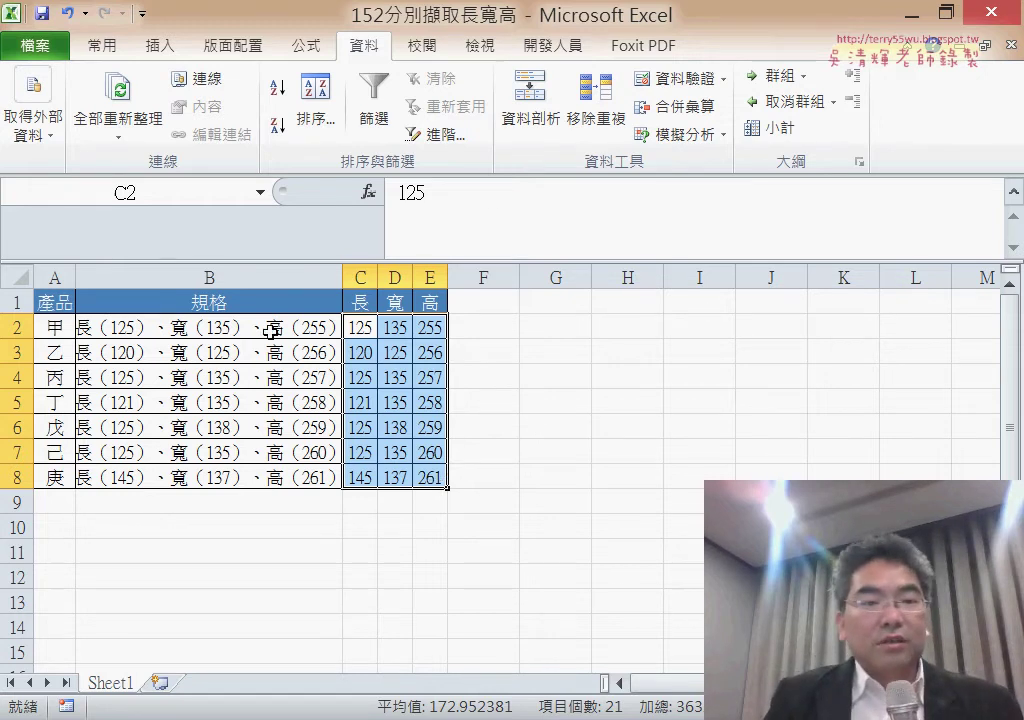
pyautogui.moveTo(270, 331); pyautogui.dragTo(247, 474)
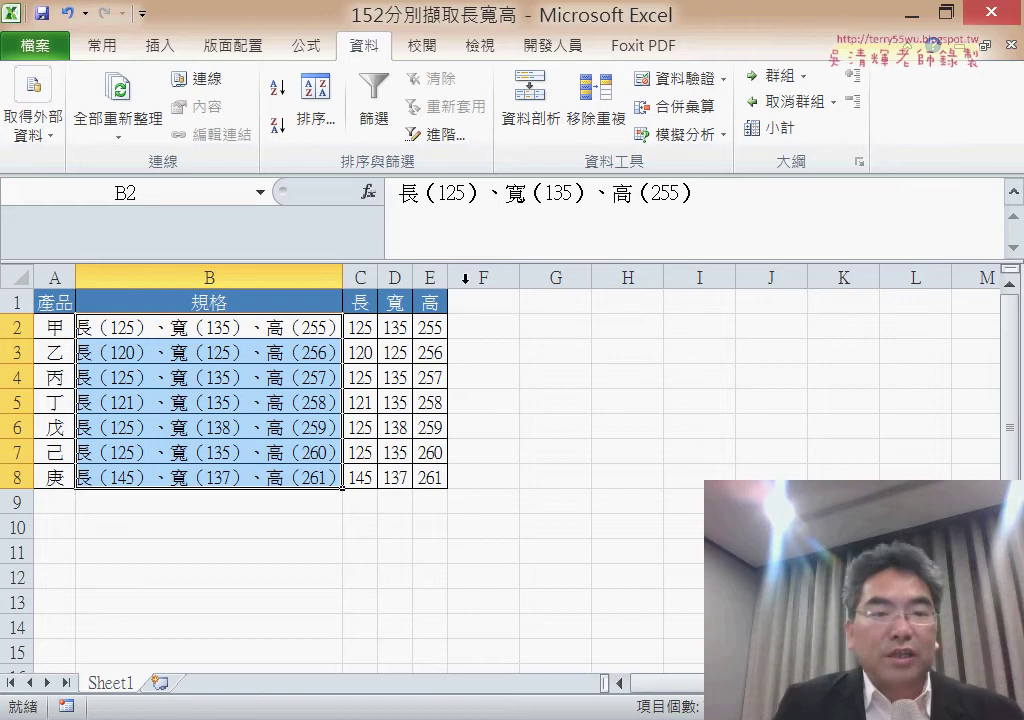
# Restart 資料剖析 with 固定寬度 (Fixed width) splitting.
pyautogui.click(530, 100)
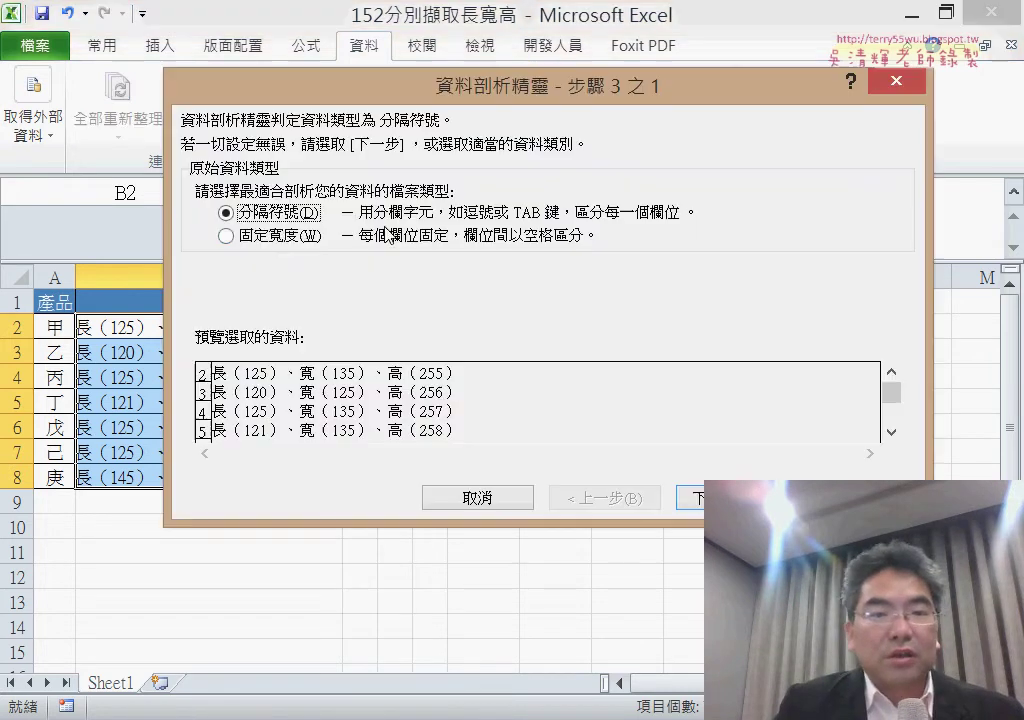
pyautogui.click(285, 238)
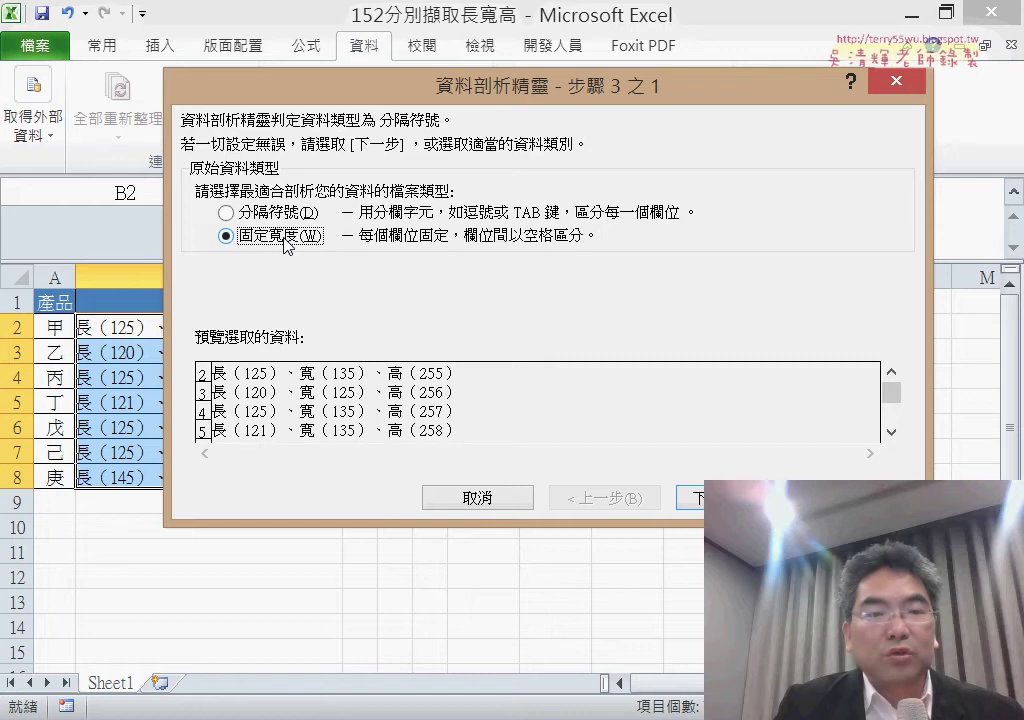
pyautogui.click(725, 497)
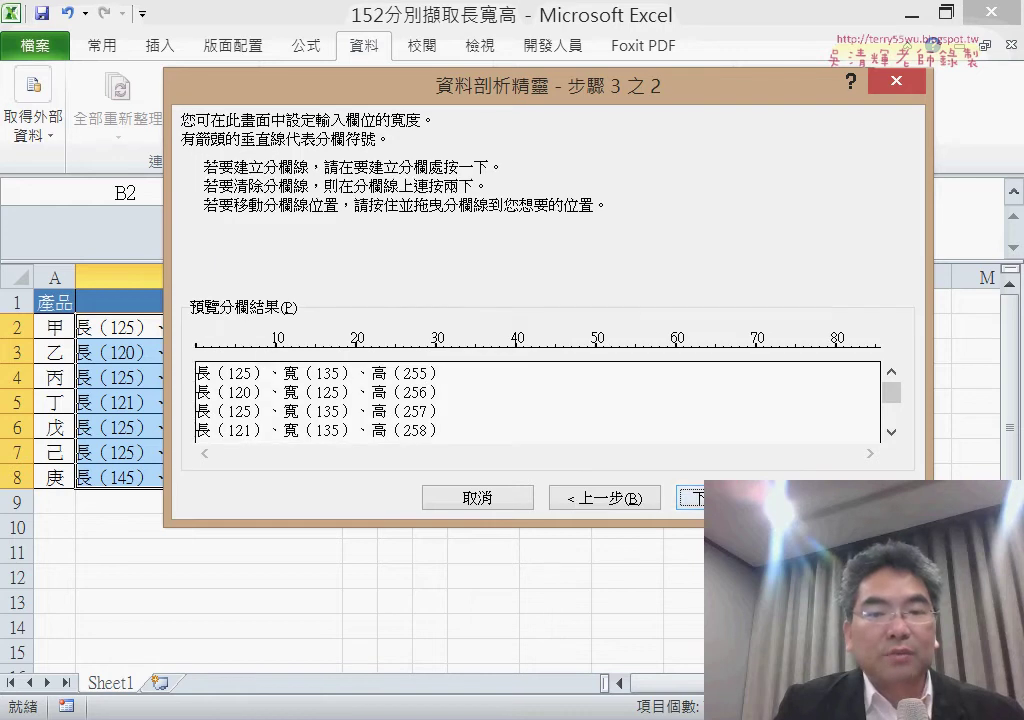
# Add column breaks before and after 125 and before the width value, then advance to step 3.
pyautogui.click(212, 350)
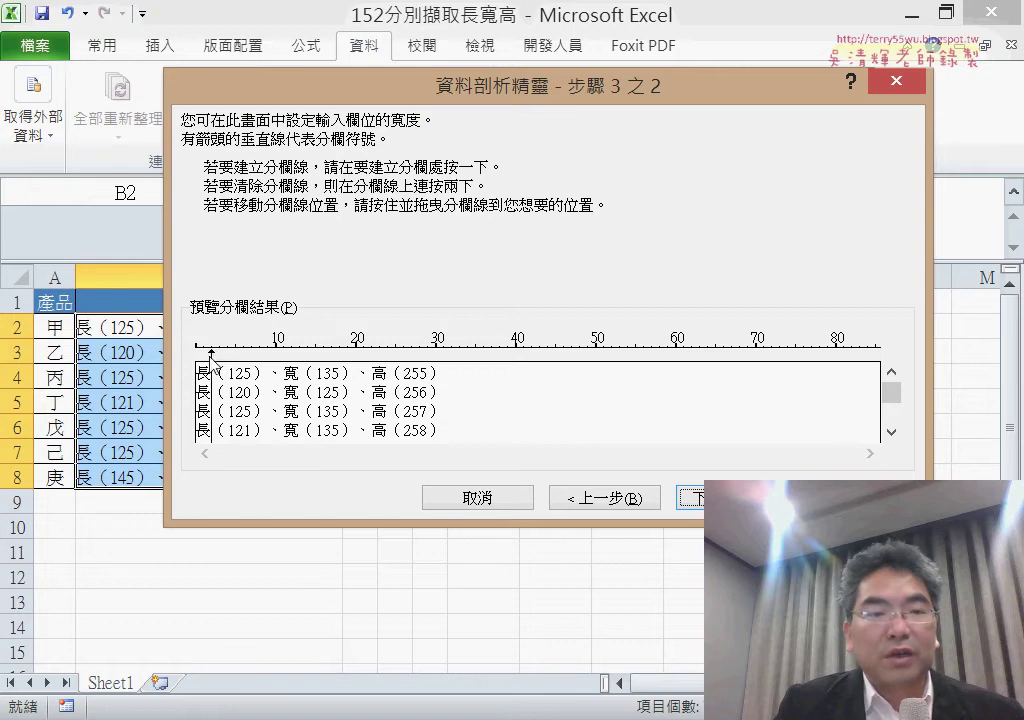
pyautogui.moveTo(213, 352); pyautogui.dragTo(229, 362)
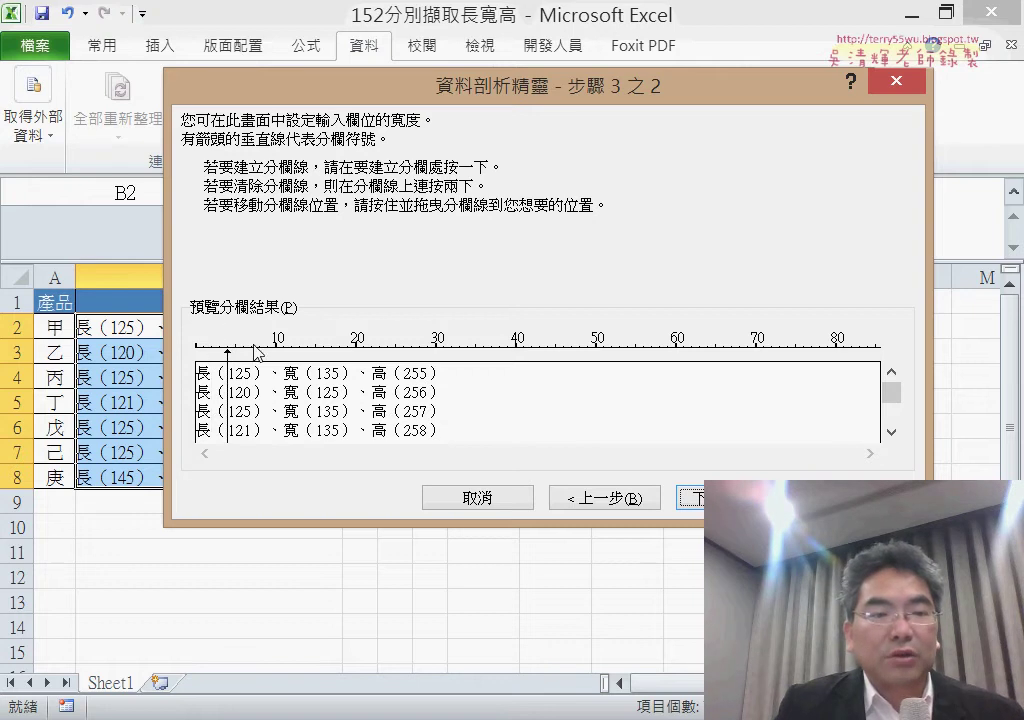
pyautogui.click(252, 350)
pyautogui.click(316, 350)
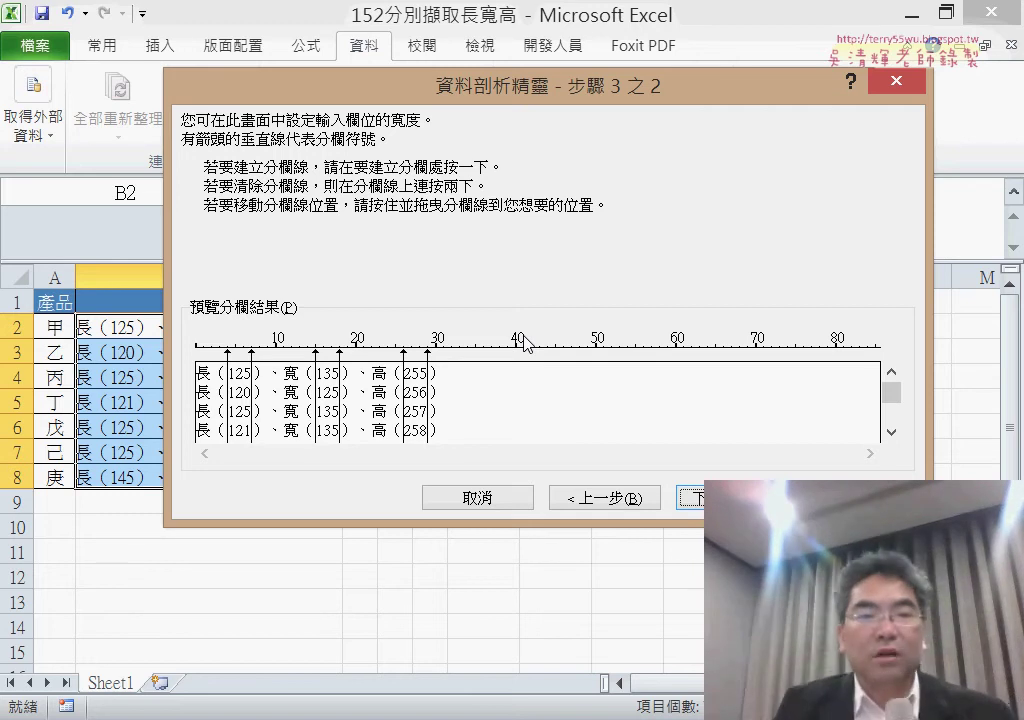
pyautogui.click(692, 497)
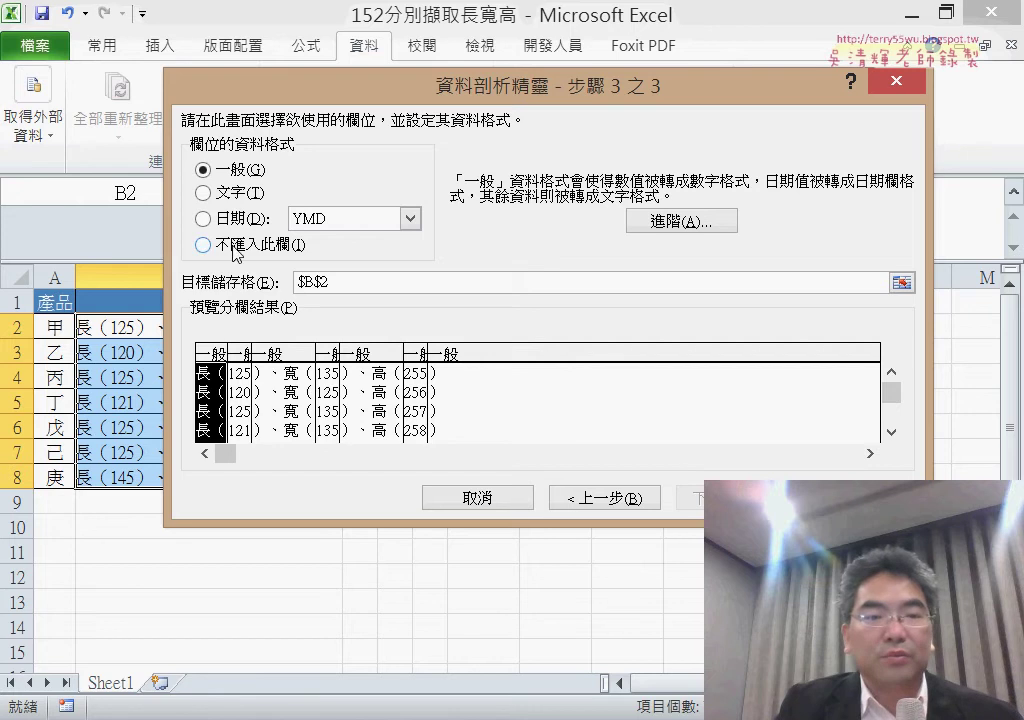
# Set every label and bracket piece to 不匯入此欄 (Do not import column).
pyautogui.click(235, 250)
pyautogui.click(287, 372)
pyautogui.click(245, 245)
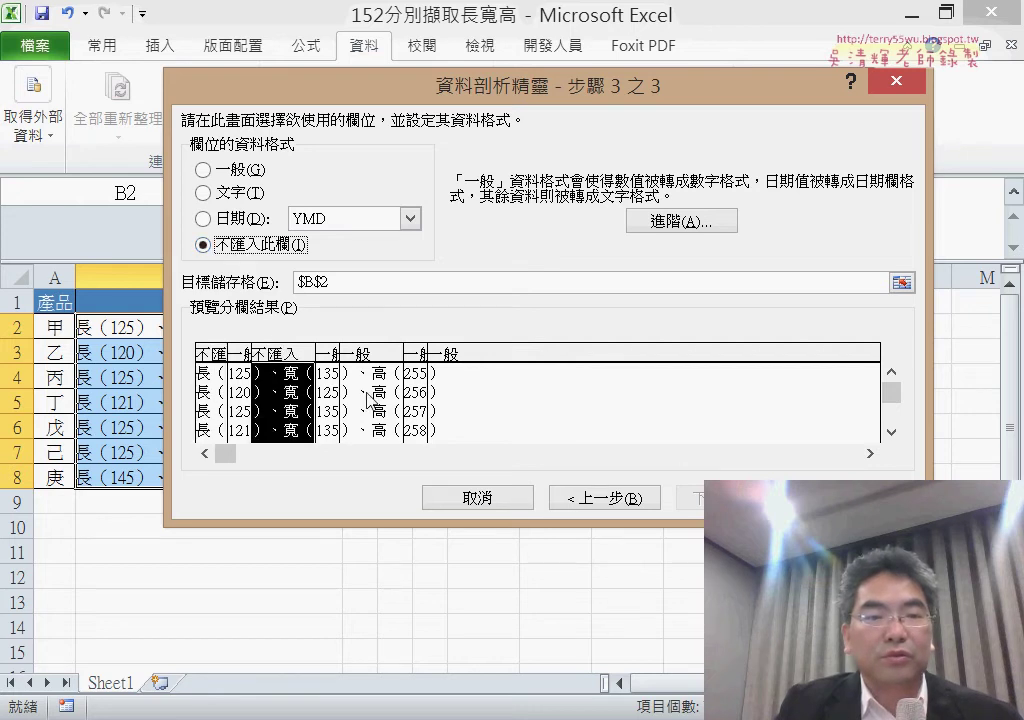
pyautogui.click(360, 354)
pyautogui.click(285, 250)
pyautogui.click(478, 425)
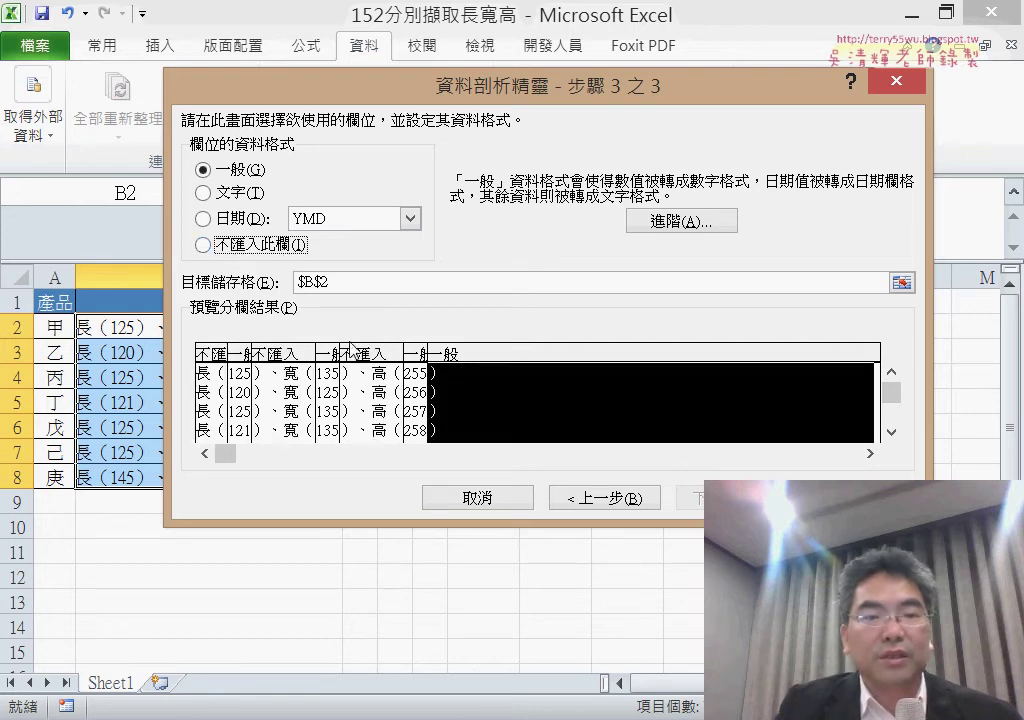
pyautogui.click(270, 248)
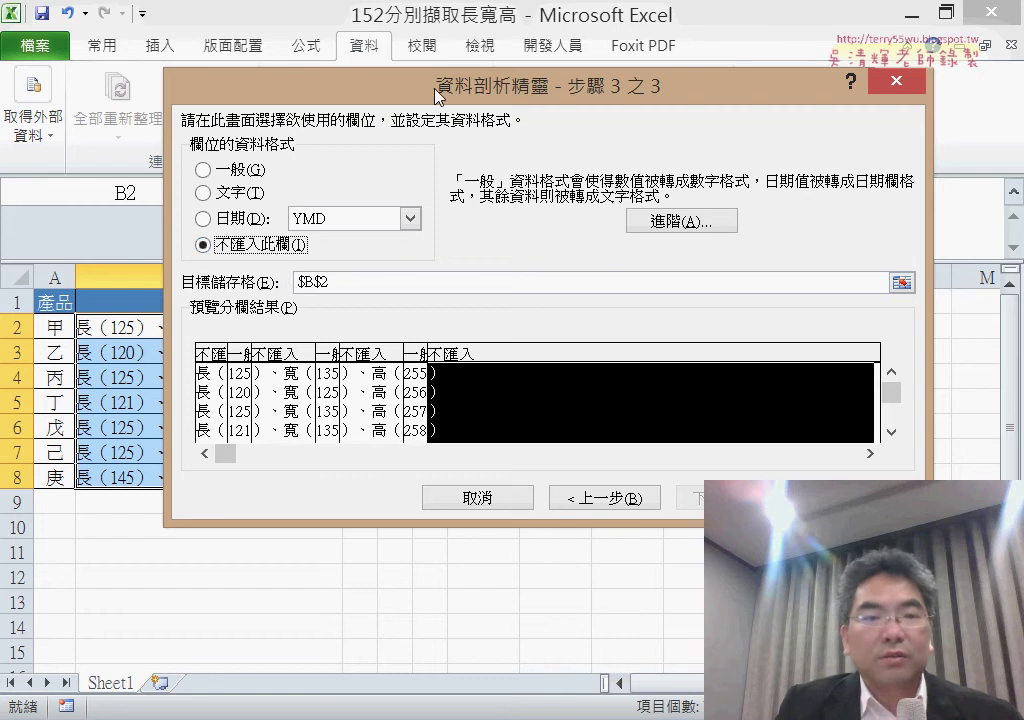
# Point the 目標儲存格 (destination) at cell C2.
pyautogui.moveTo(437, 95); pyautogui.dragTo(809, 127)
pyautogui.moveTo(705, 314); pyautogui.dragTo(662, 314)
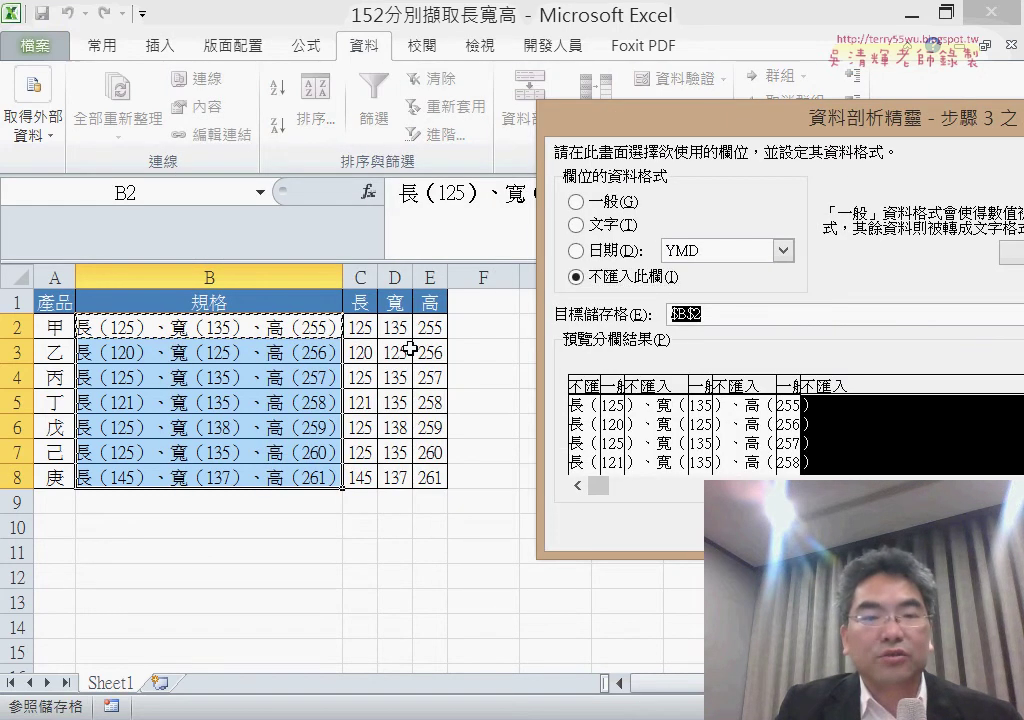
pyautogui.click(370, 322)
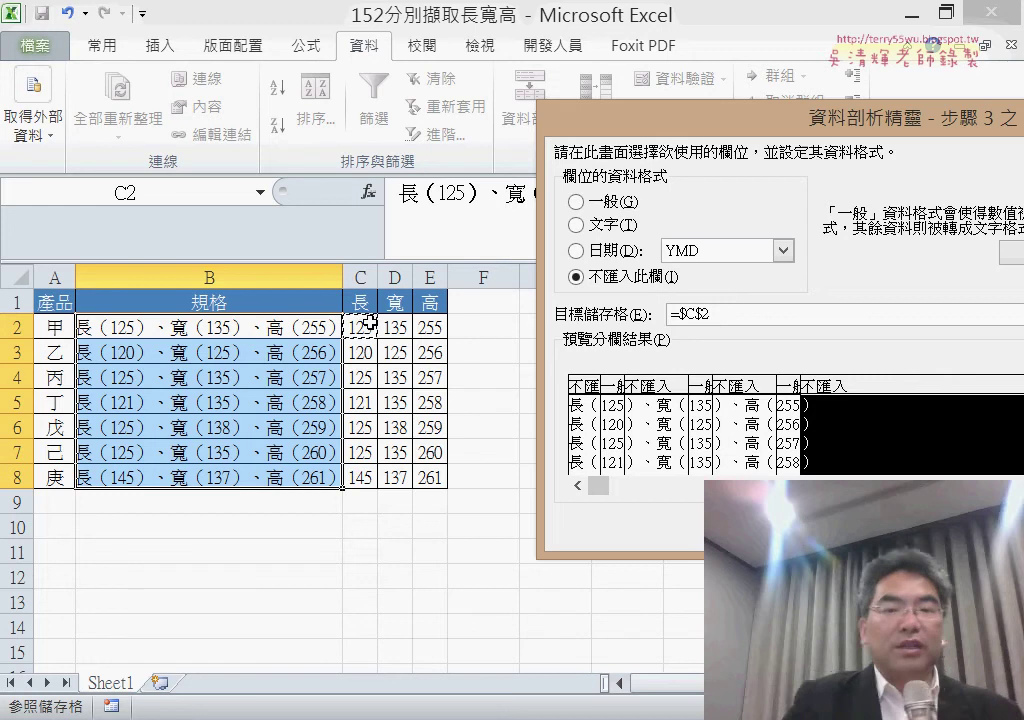
# Finish and confirm replacement, filling C2:E8 with 125, 135, 255 through 145, 137, 261.
pyautogui.moveTo(560, 118)
pyautogui.mouseDown()
pyautogui.moveTo(397, 150)
pyautogui.moveTo(79, 168)
pyautogui.mouseUp()
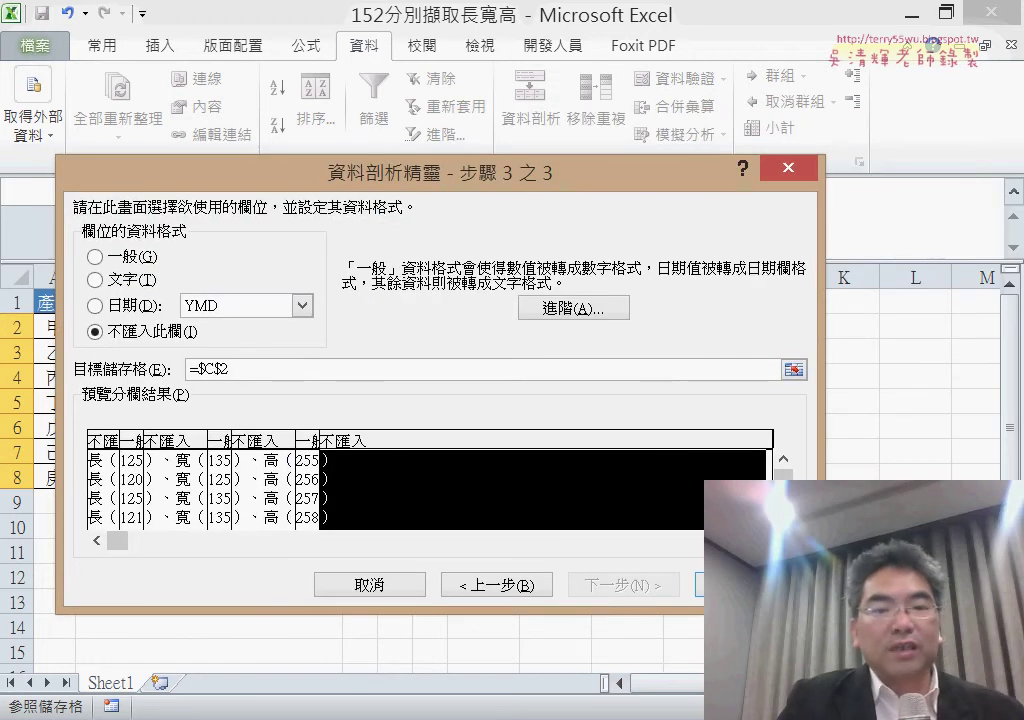
pyautogui.click(745, 585)
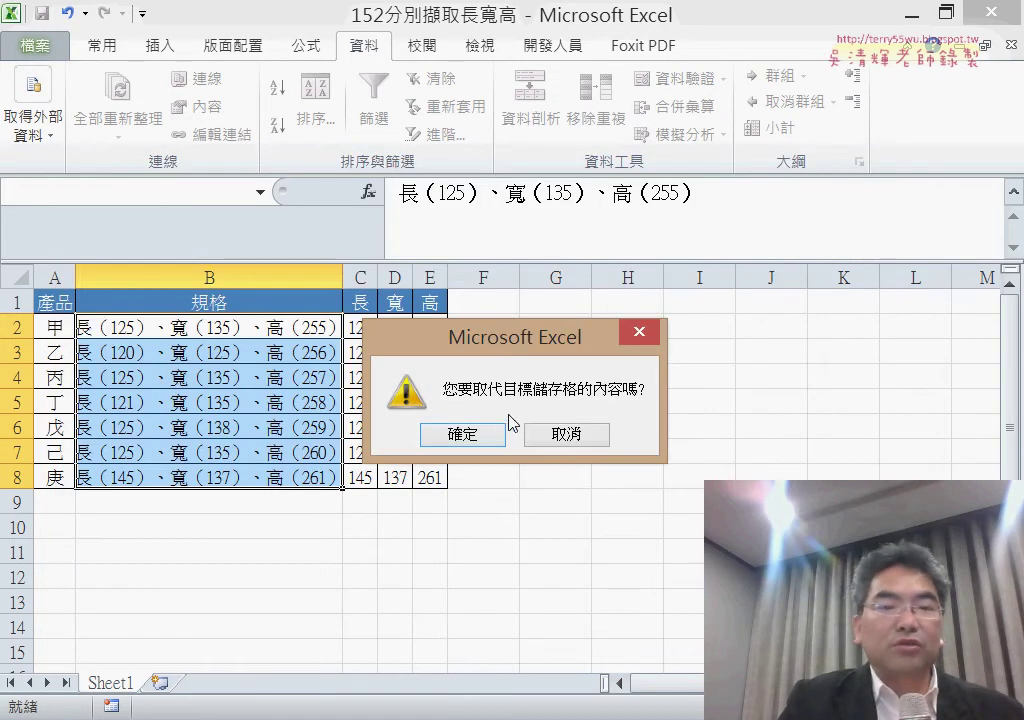
pyautogui.moveTo(545, 350); pyautogui.dragTo(698, 226)
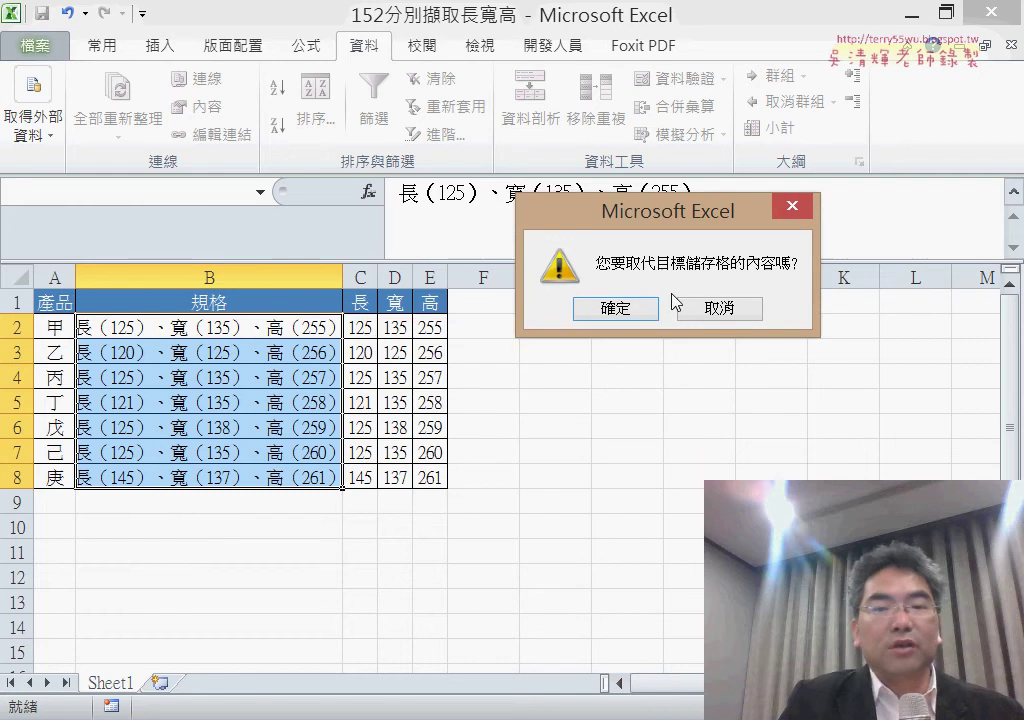
pyautogui.click(616, 309)
pyautogui.moveTo(362, 327)
pyautogui.mouseDown()
pyautogui.moveTo(440, 433)
pyautogui.moveTo(432, 481)
pyautogui.mouseUp()
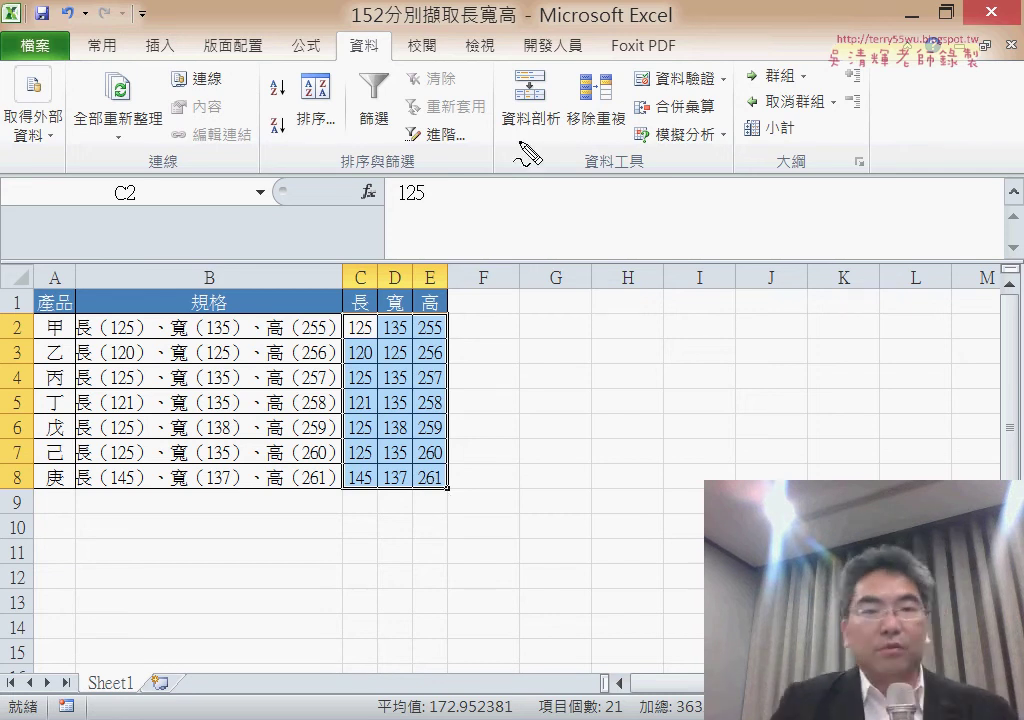
pyautogui.moveTo(519, 141)
pyautogui.mouseDown()
pyautogui.moveTo(518, 64)
pyautogui.moveTo(565, 115)
pyautogui.mouseUp()
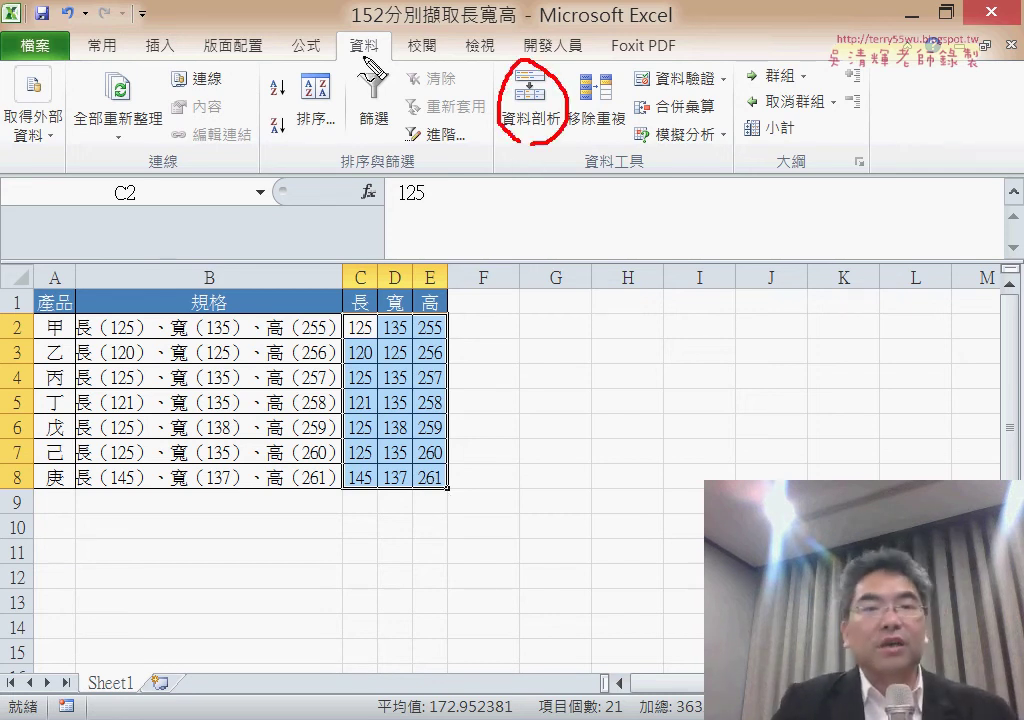
pyautogui.moveTo(362, 30)
pyautogui.mouseDown()
pyautogui.moveTo(405, 42)
pyautogui.moveTo(340, 32)
pyautogui.mouseUp()
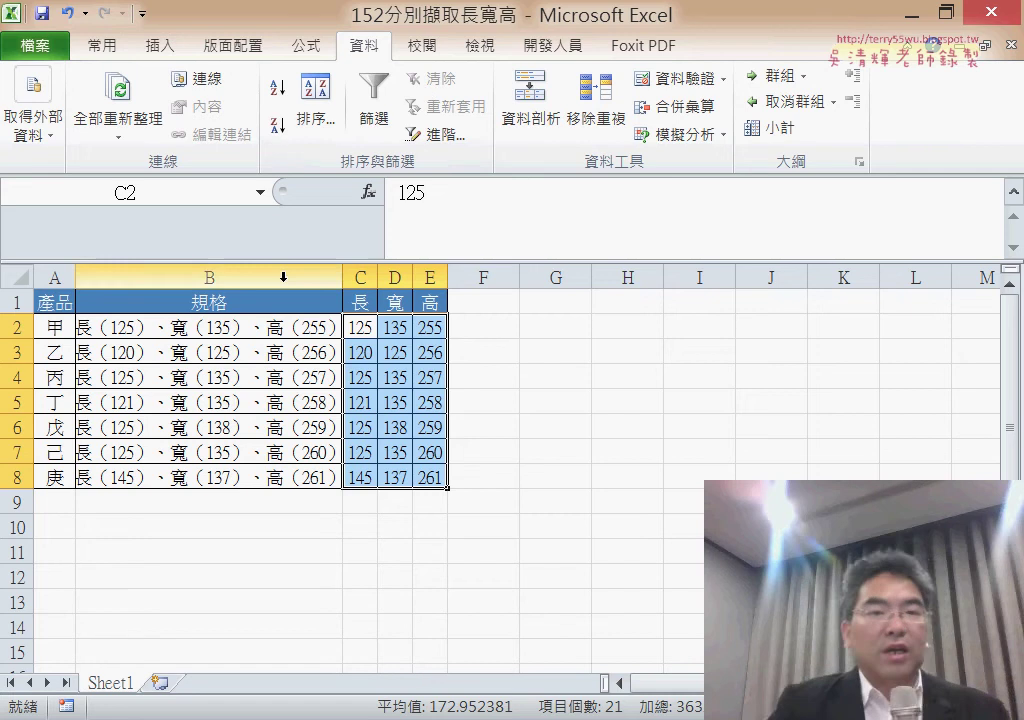
# Select the specification cells B2:B8.
pyautogui.click(248, 332)
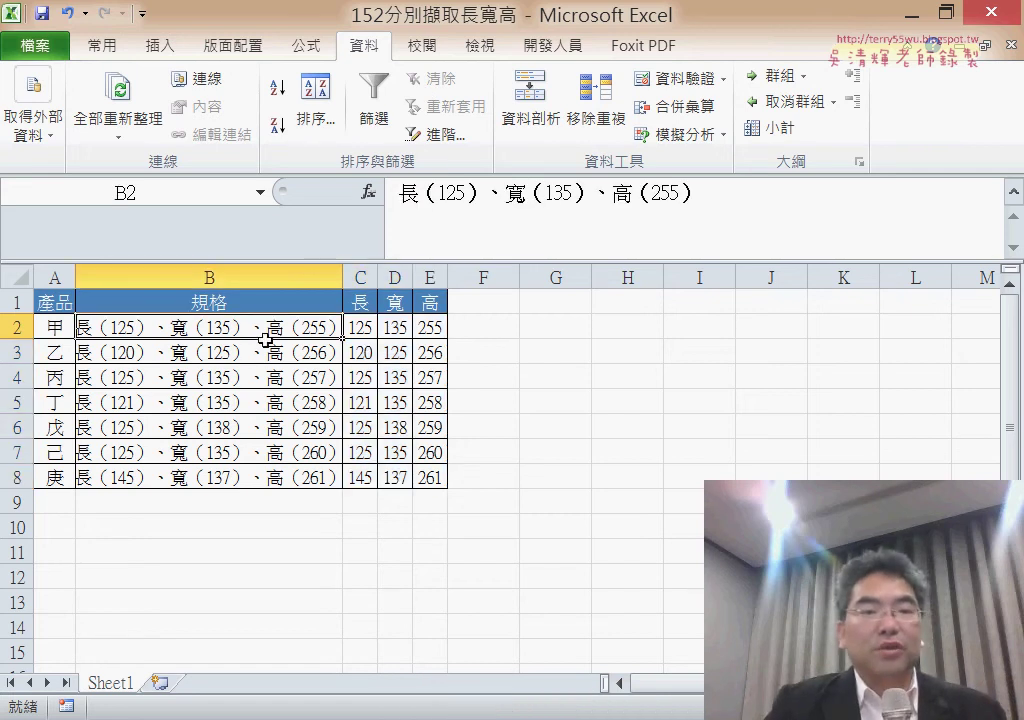
pyautogui.moveTo(248, 332); pyautogui.dragTo(250, 477)
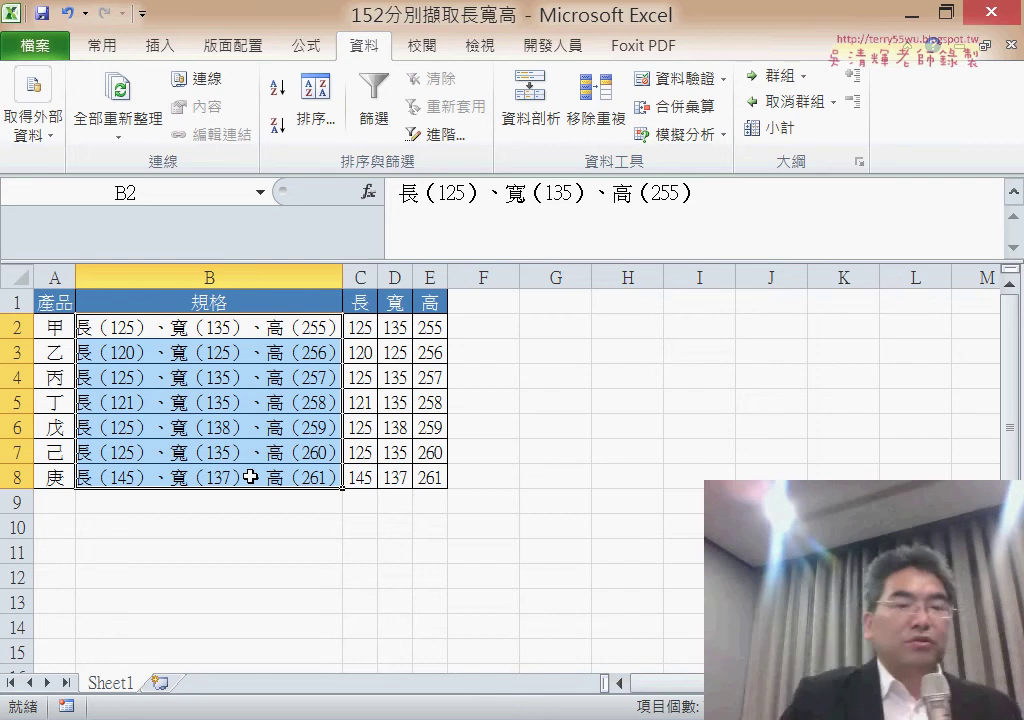
pyautogui.click(248, 264)
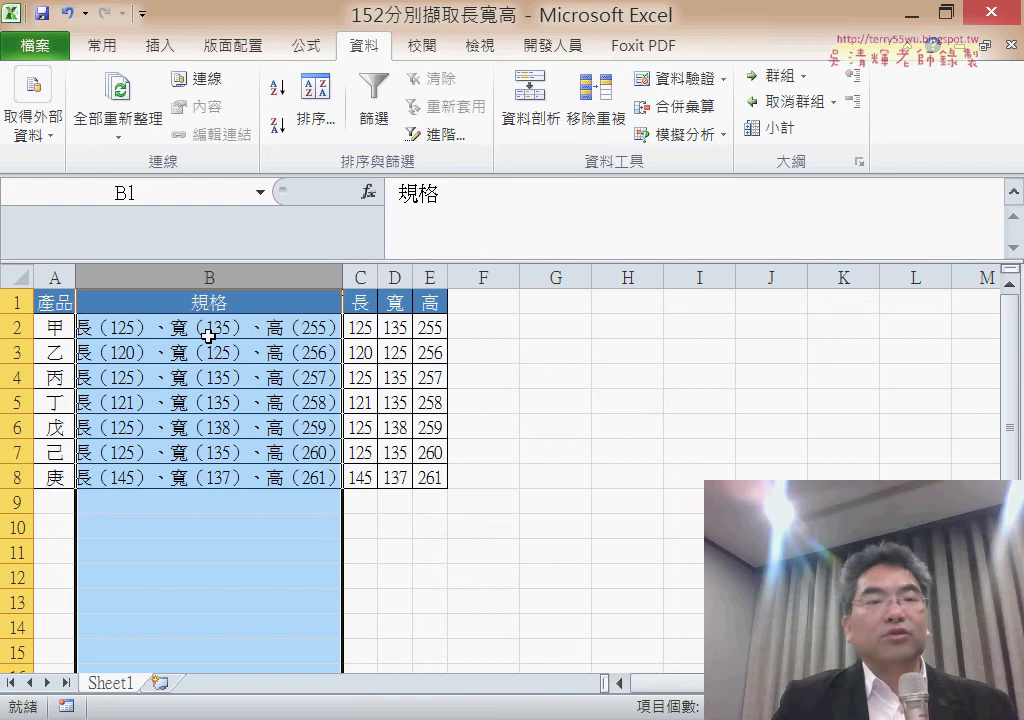
pyautogui.moveTo(212, 327); pyautogui.dragTo(204, 480)
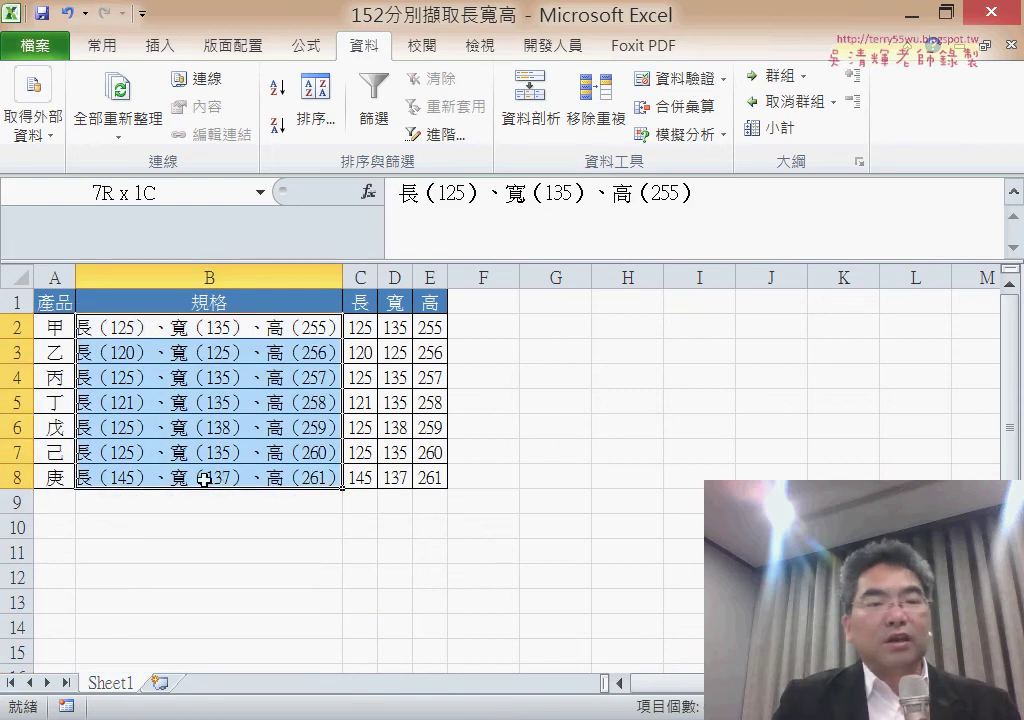
# Cancel the reopened Text to Columns wizard and delete the numbers in C2:E8.
pyautogui.click(553, 125)
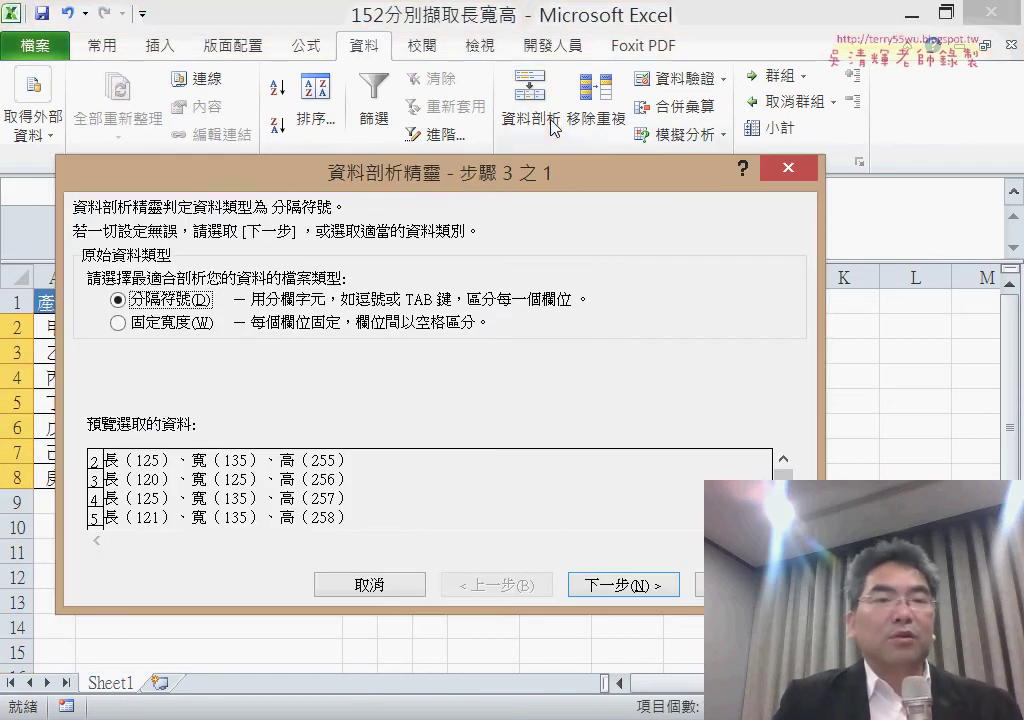
pyautogui.moveTo(464, 181); pyautogui.dragTo(765, 187)
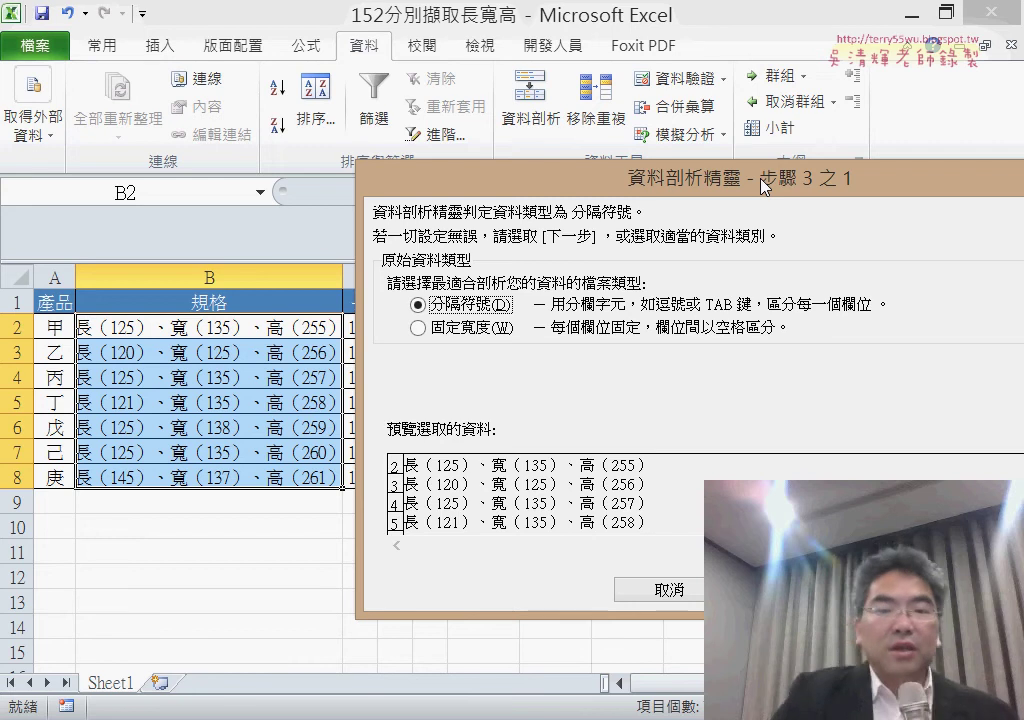
pyautogui.moveTo(765, 187); pyautogui.dragTo(436, 175)
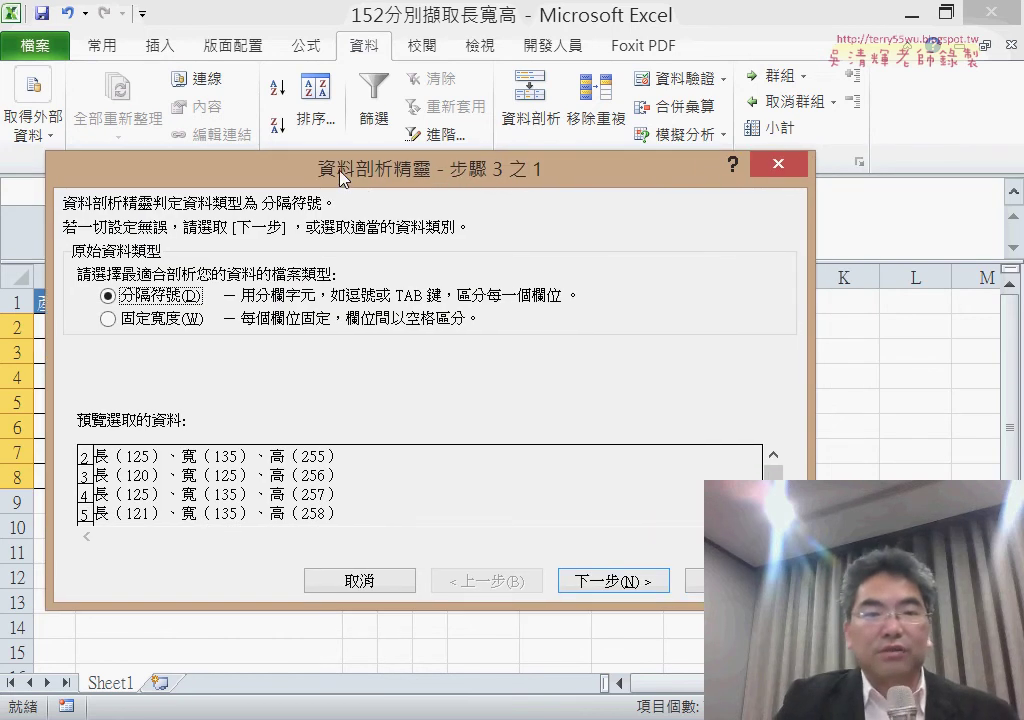
pyautogui.click(358, 586)
pyautogui.moveTo(360, 327); pyautogui.dragTo(440, 478)
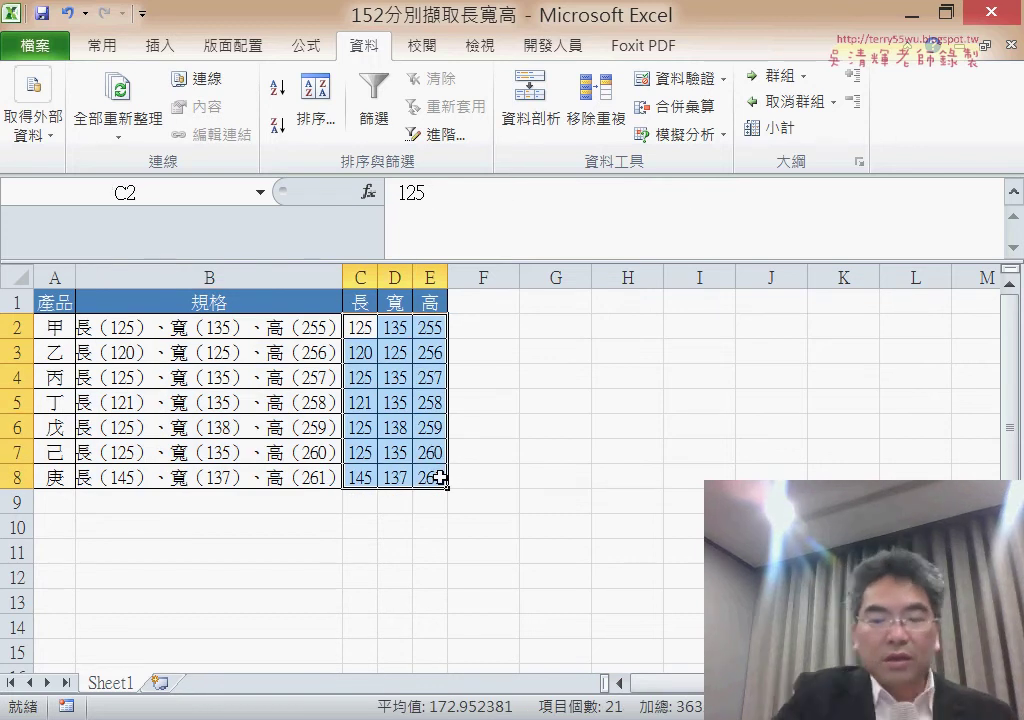
pyautogui.press('Delete')
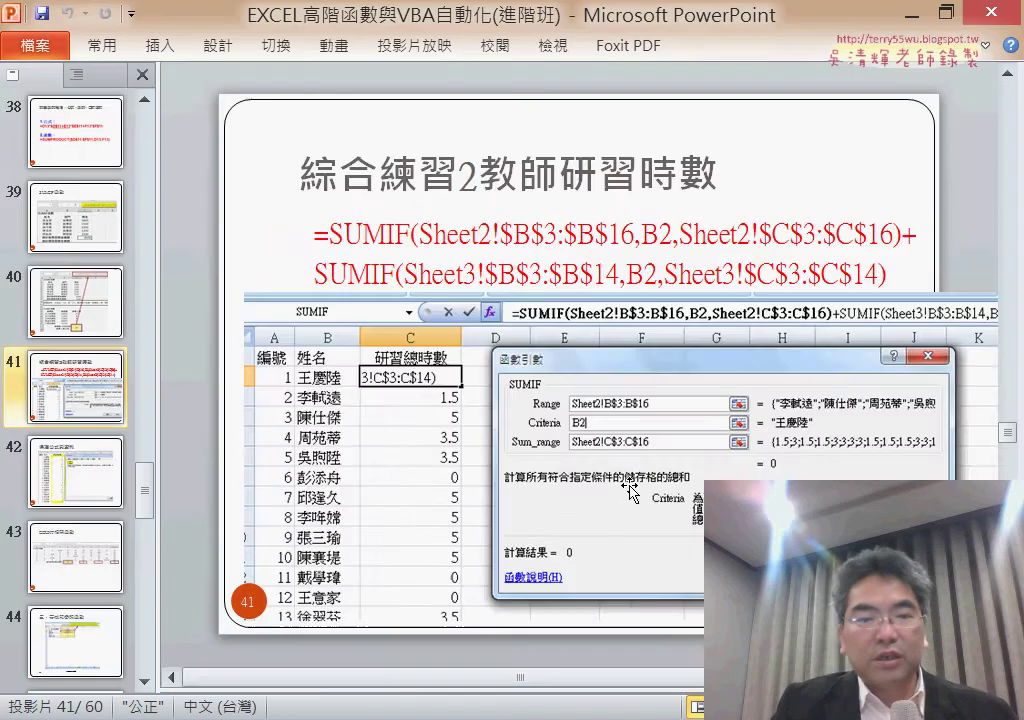
# Browse the slides on extracting 長寬高 up to the 巨集錄製 code slide, then minimize PowerPoint back to Excel.
pyautogui.scroll(4, 630, 490)
pyautogui.scroll(1, 630, 490)
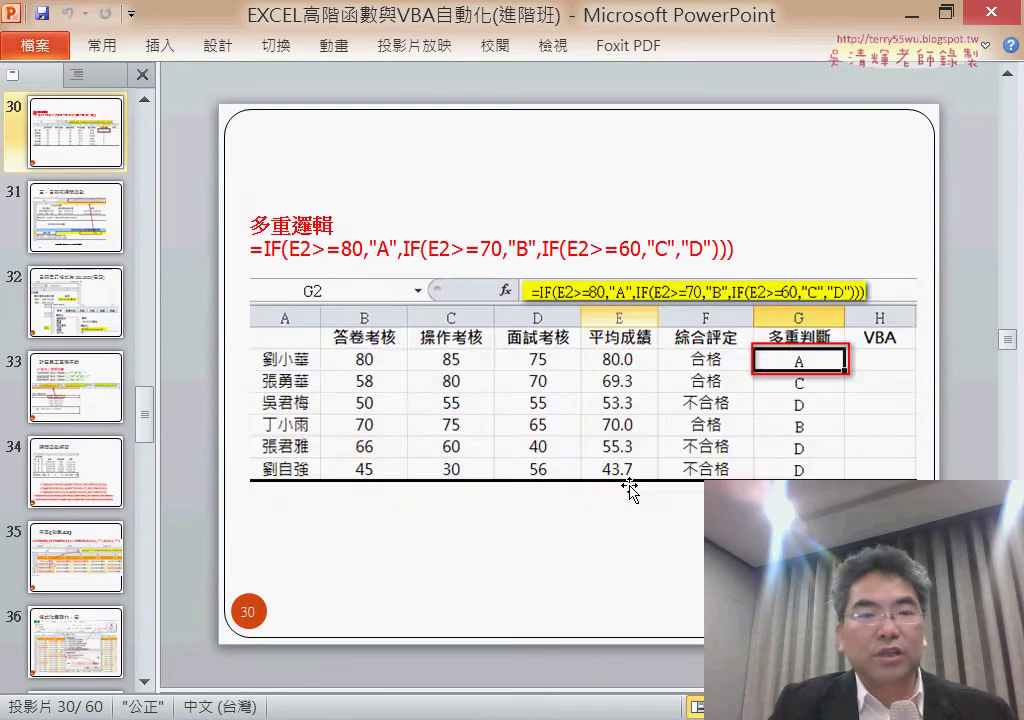
pyautogui.scroll(2, 630, 490)
pyautogui.scroll(1, 630, 490)
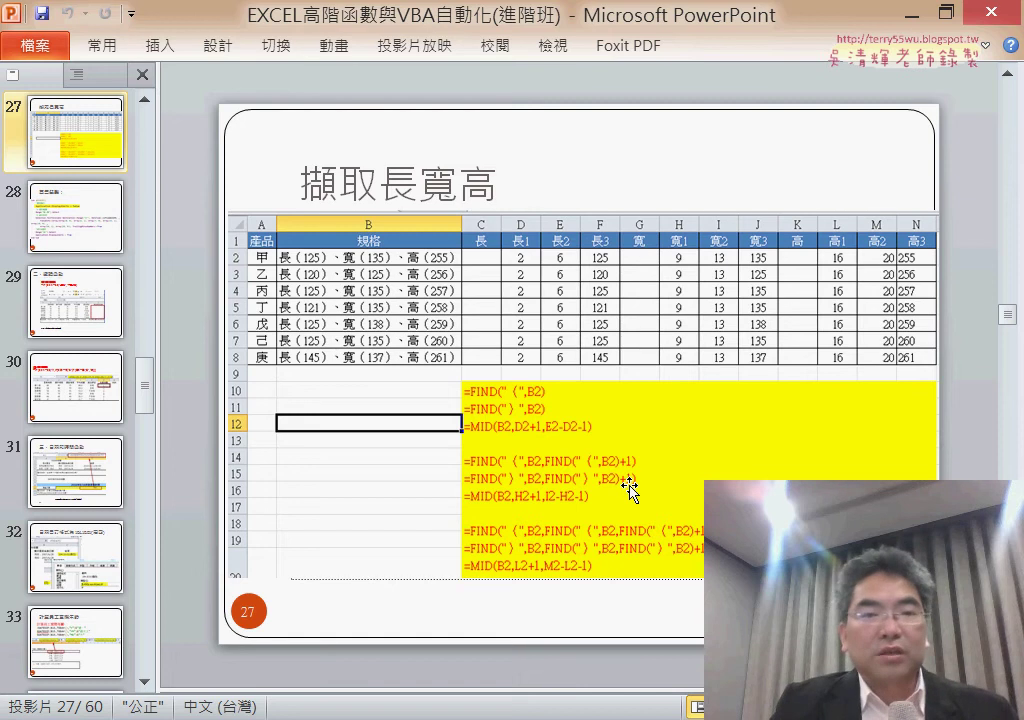
pyautogui.scroll(1, 543, 368)
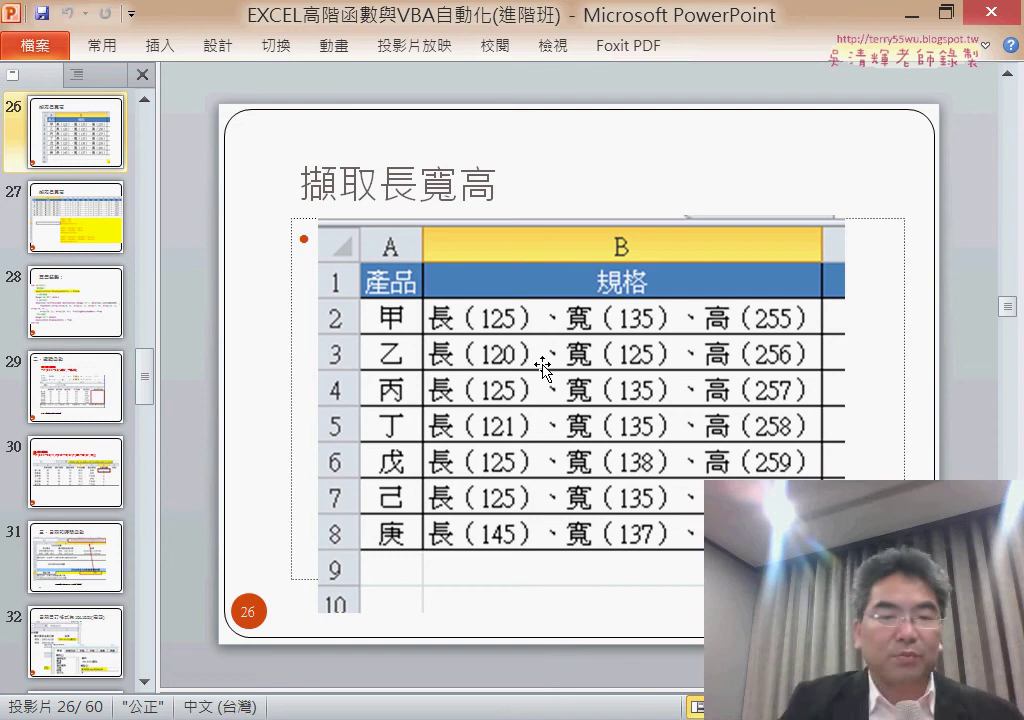
pyautogui.scroll(-2, 543, 368)
pyautogui.scroll(1, 543, 368)
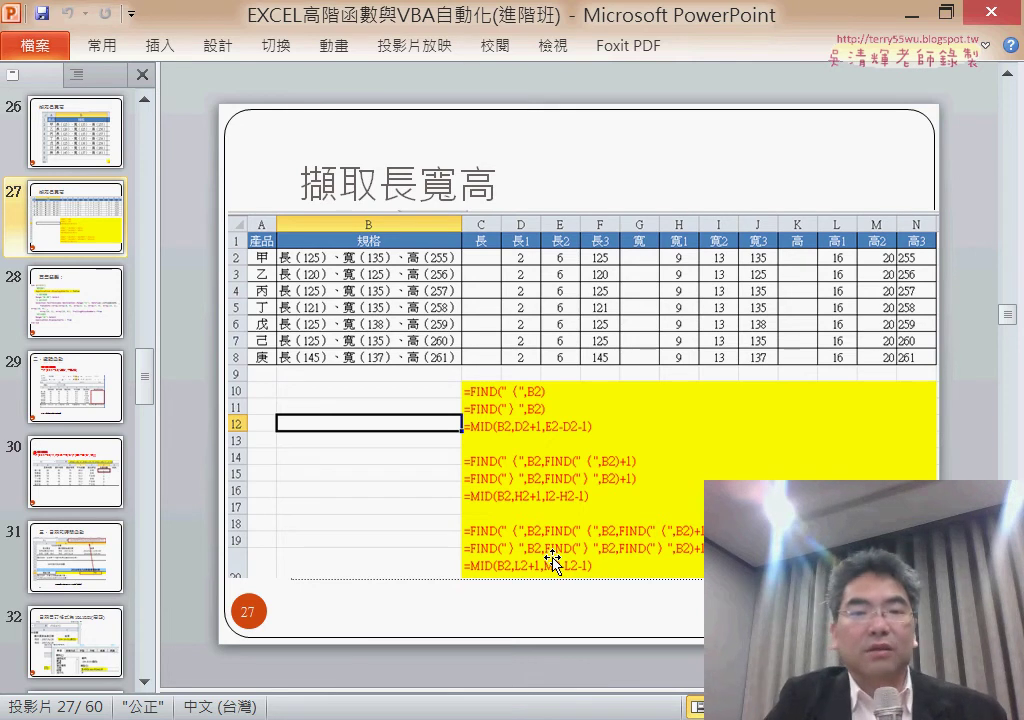
pyautogui.scroll(-2, 553, 565)
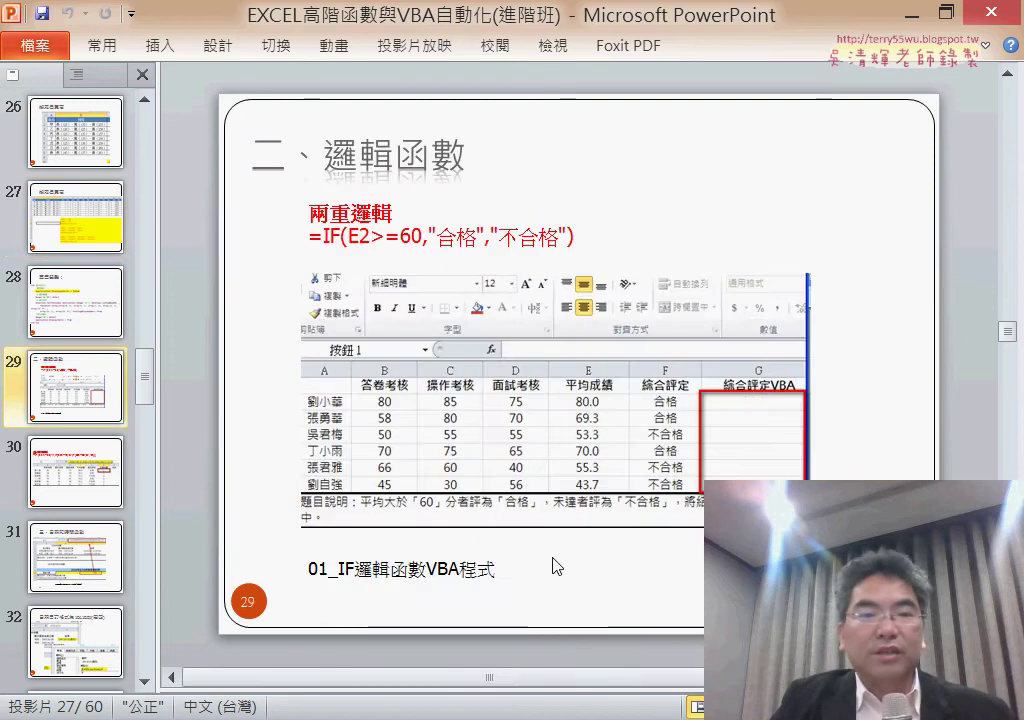
pyautogui.scroll(1, 557, 566)
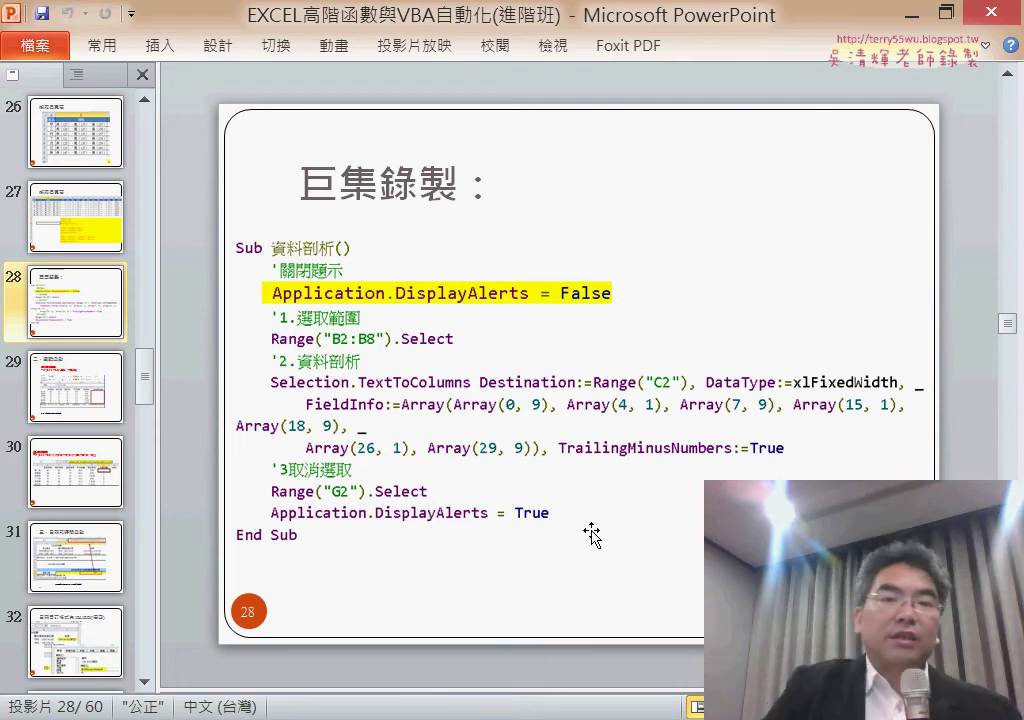
pyautogui.click(912, 18)
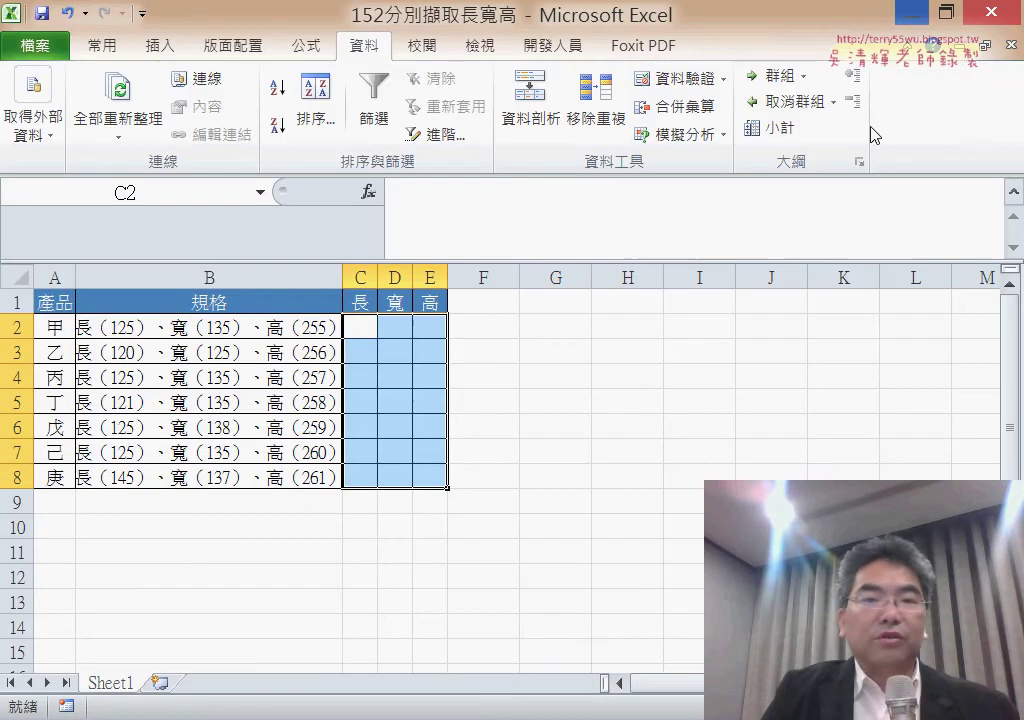
# Show the 開發人員 tab and point out its Record Macro tool.
pyautogui.click(665, 420)
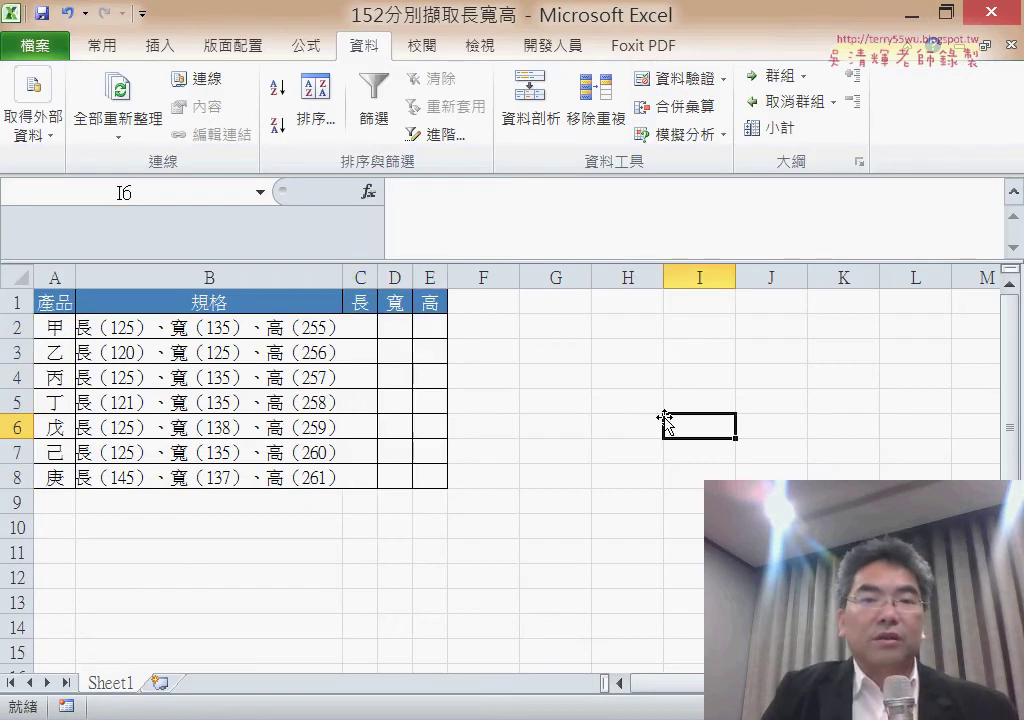
pyautogui.click(558, 46)
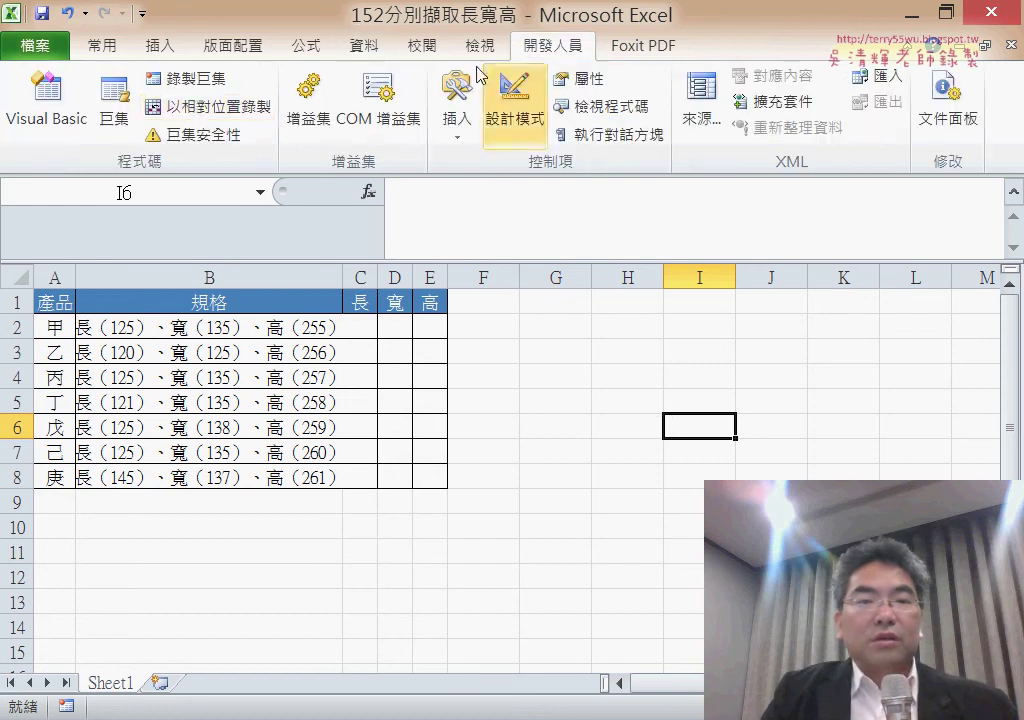
pyautogui.click(187, 88)
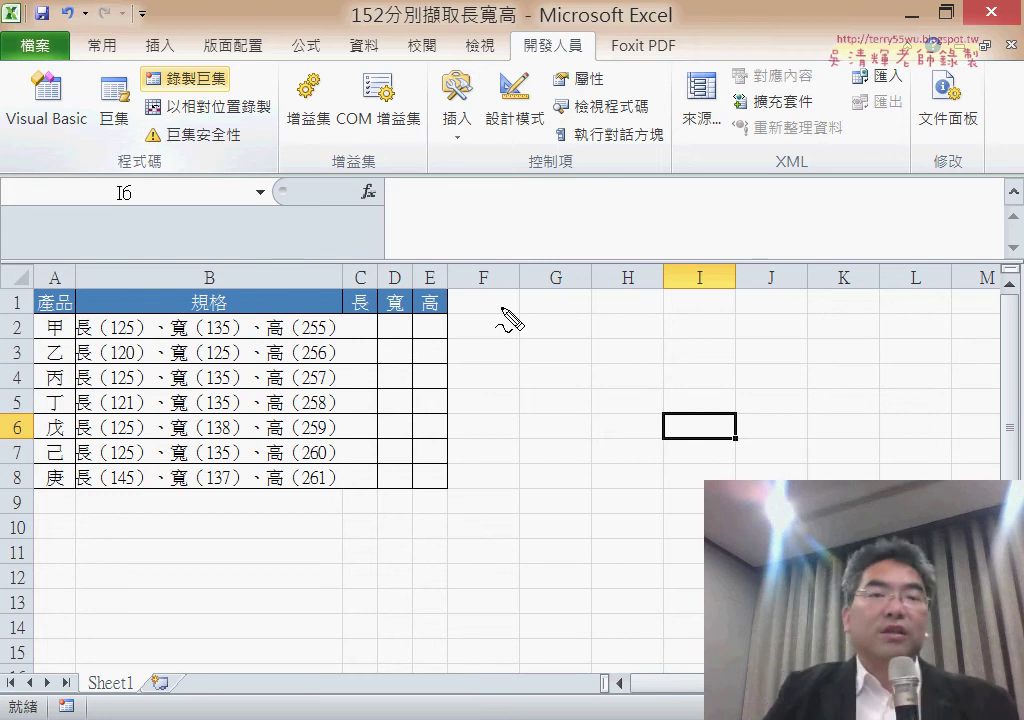
# Annotate the macro-recording and Visual Basic tools, clear the marks, and open the Customize Quick Access Toolbar list.
pyautogui.moveTo(224, 104); pyautogui.dragTo(232, 108)
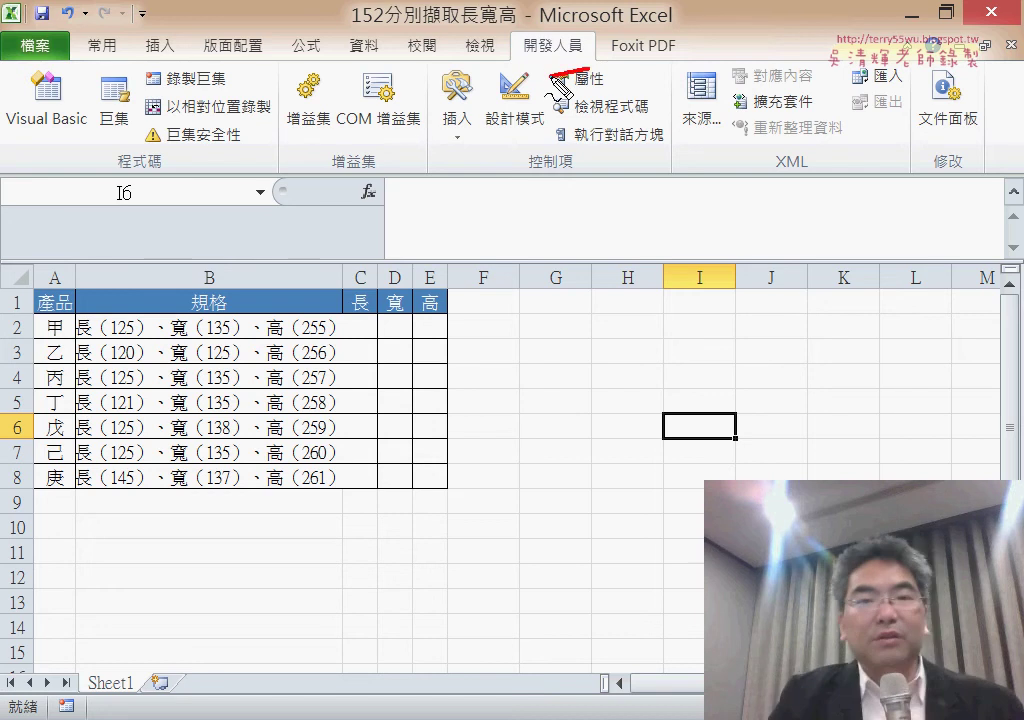
pyautogui.moveTo(560, 73); pyautogui.dragTo(585, 28)
pyautogui.moveTo(729, 400)
pyautogui.mouseDown()
pyautogui.moveTo(565, 95)
pyautogui.moveTo(640, 135)
pyautogui.mouseUp()
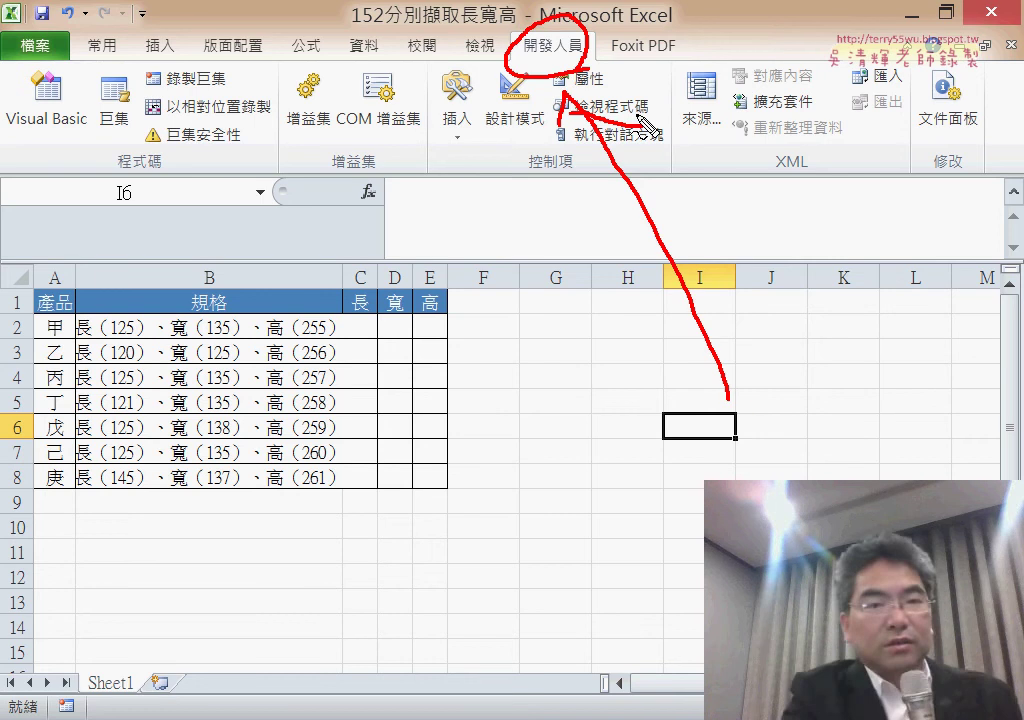
pyautogui.press('Escape')
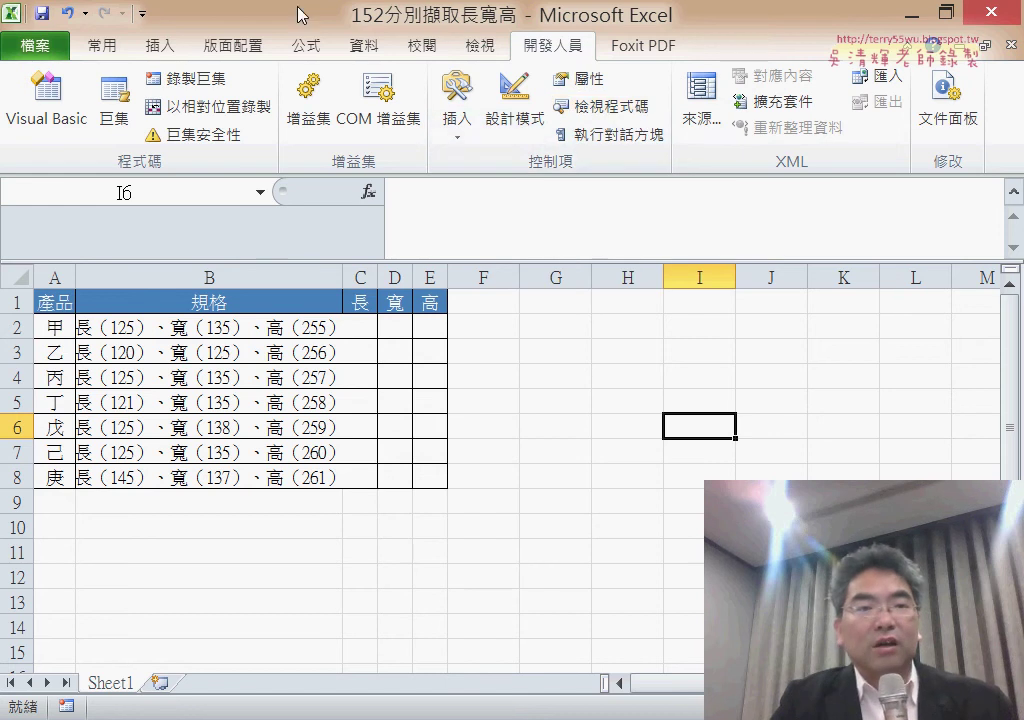
pyautogui.click(143, 14)
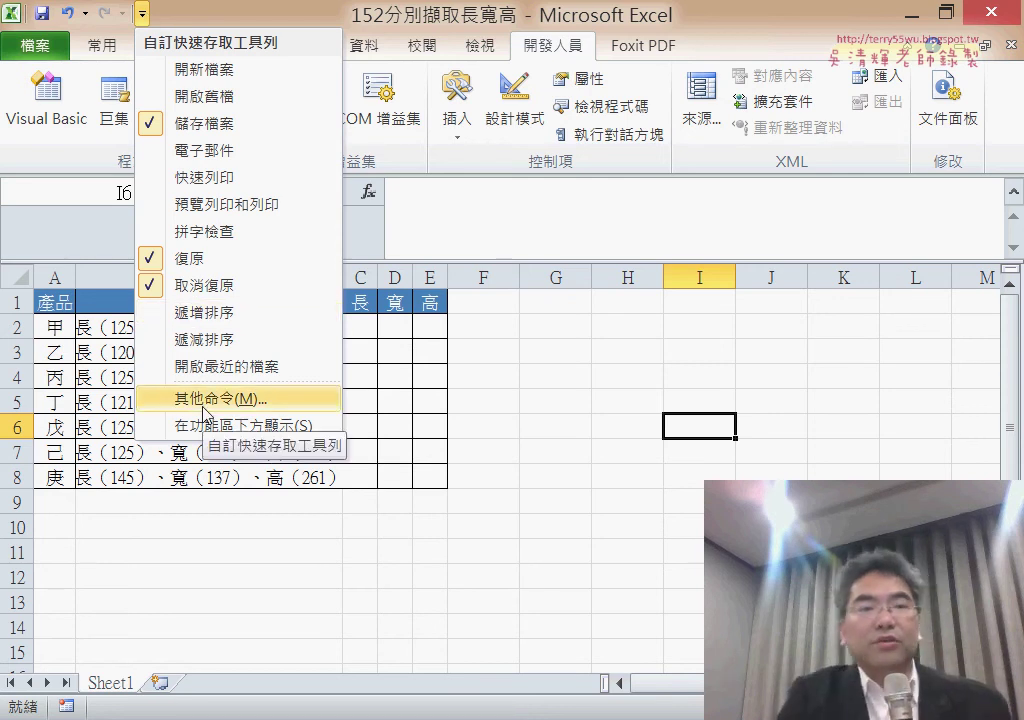
# Mark up the worksheet, then dismiss the Customize Quick Access Toolbar menu.
pyautogui.click(206, 400)
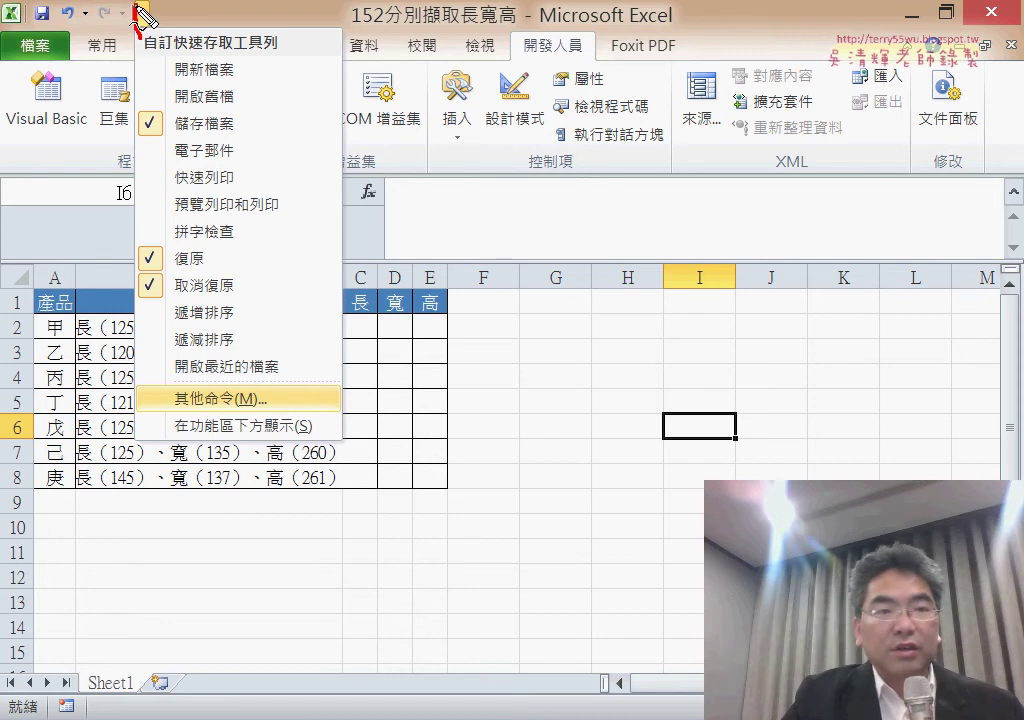
pyautogui.moveTo(145, 38); pyautogui.dragTo(150, 36)
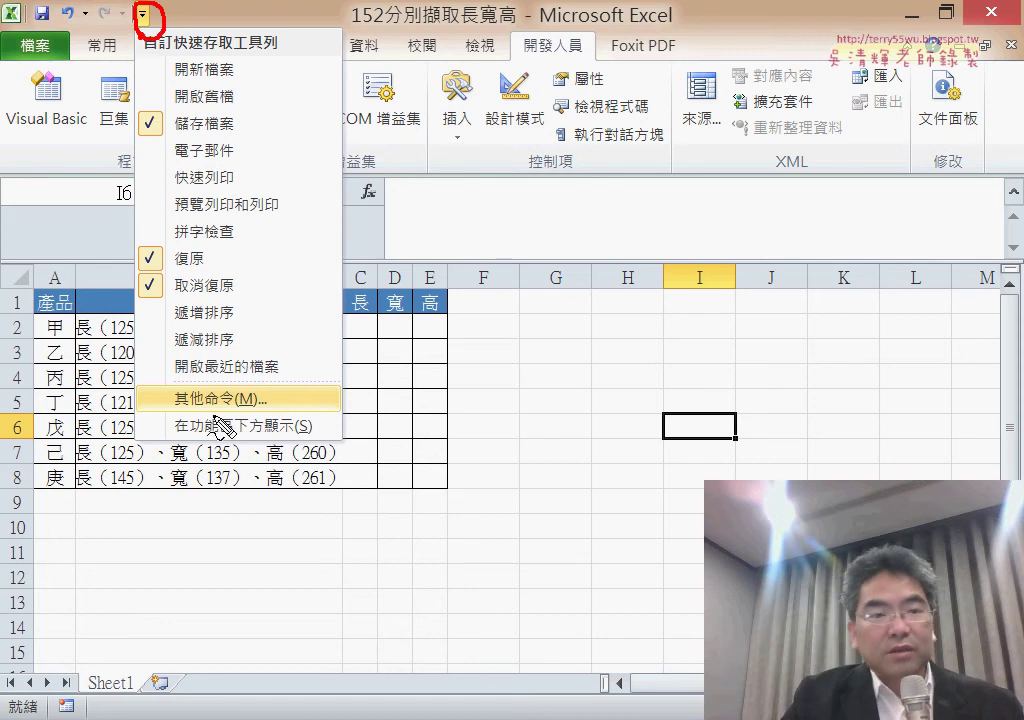
pyautogui.moveTo(175, 381); pyautogui.dragTo(265, 410)
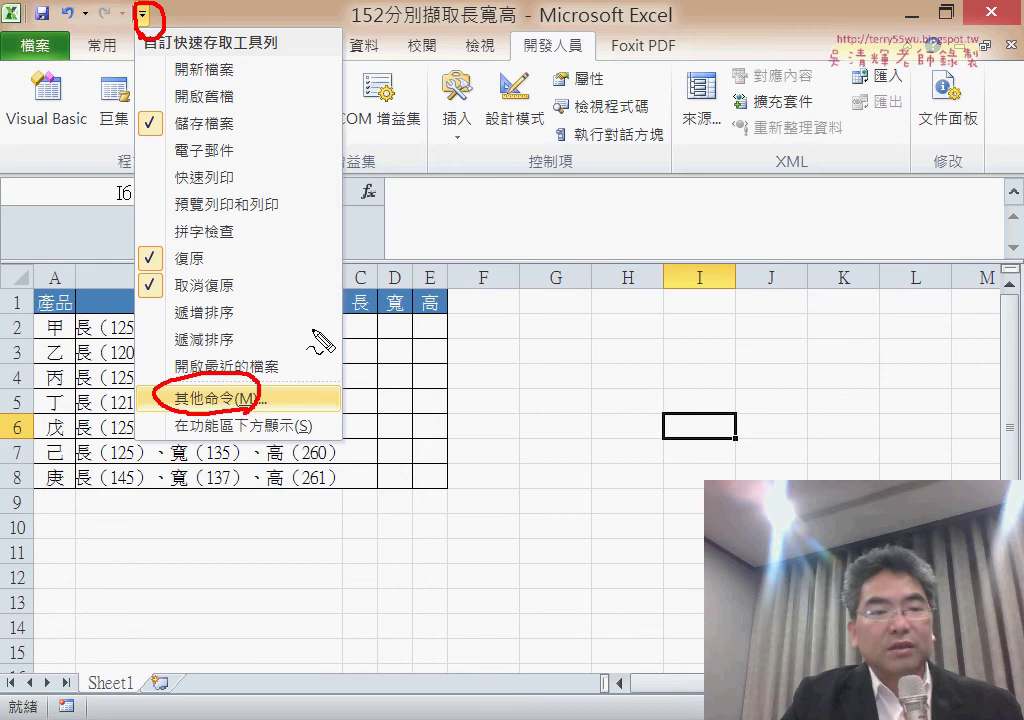
pyautogui.moveTo(330, 302); pyautogui.dragTo(252, 385)
pyautogui.moveTo(258, 335); pyautogui.dragTo(255, 388)
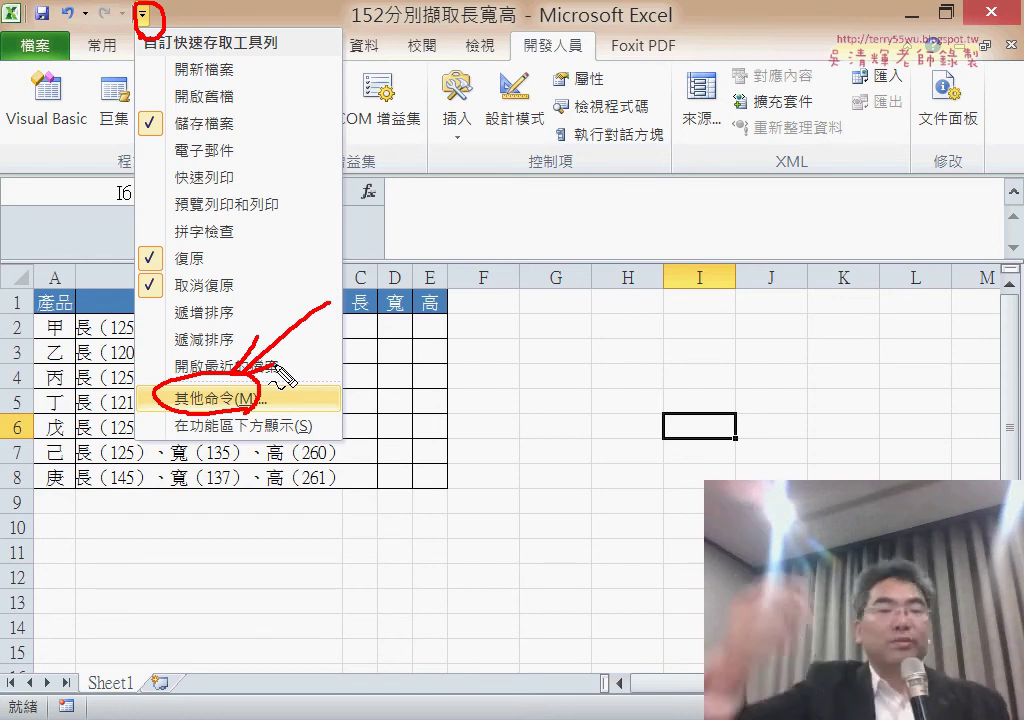
pyautogui.press('Escape')
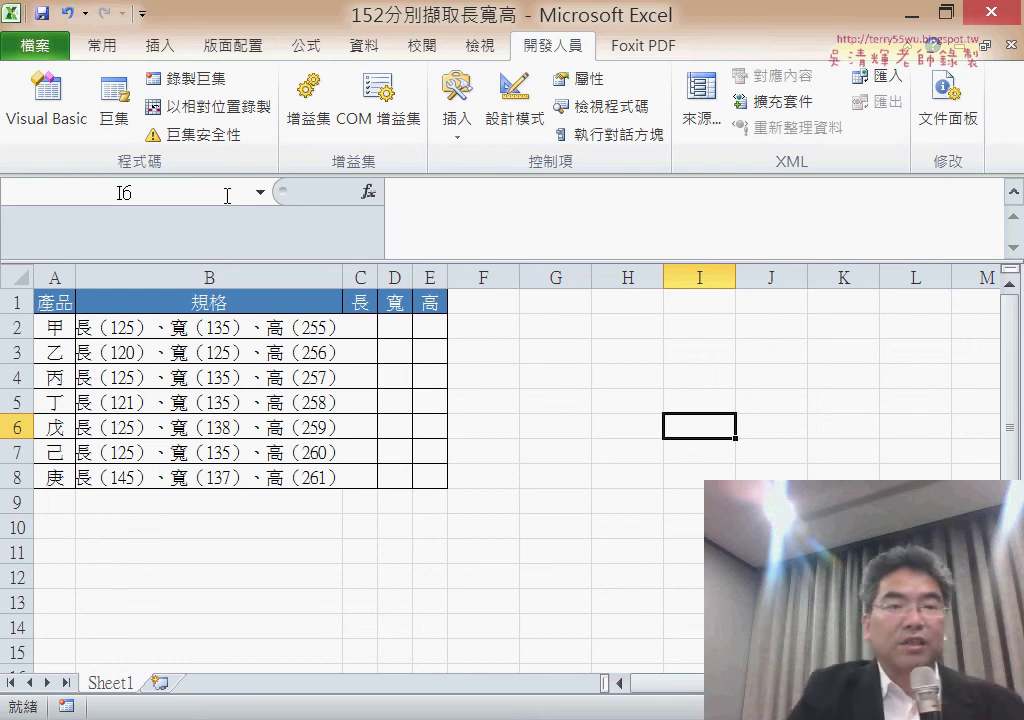
pyautogui.click(144, 14)
pyautogui.click(200, 395)
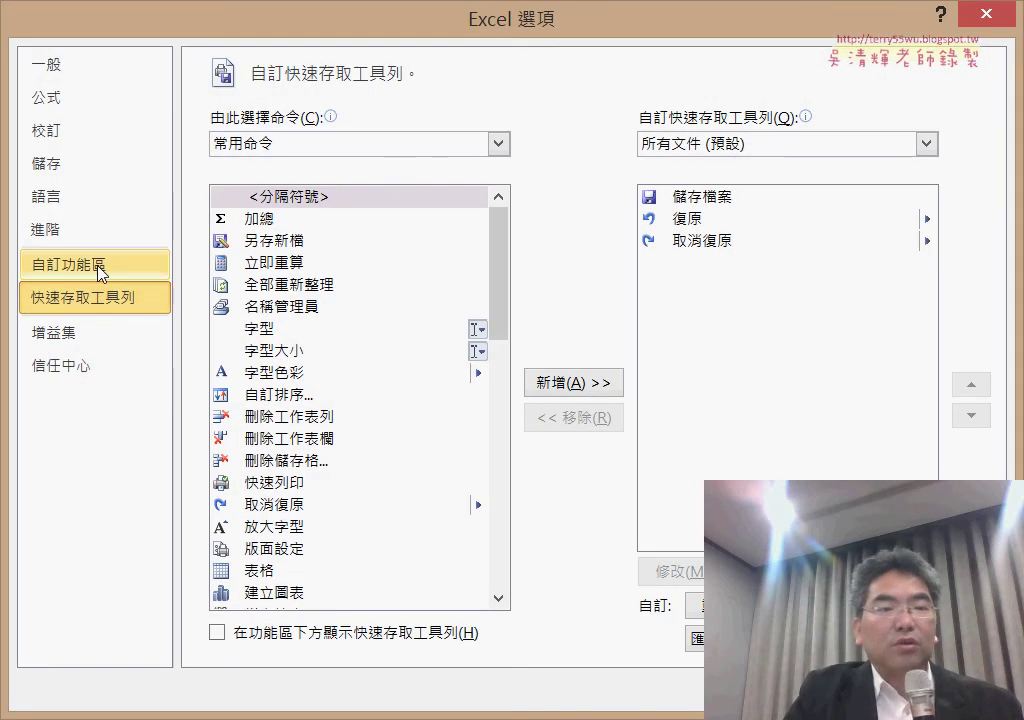
pyautogui.click(101, 273)
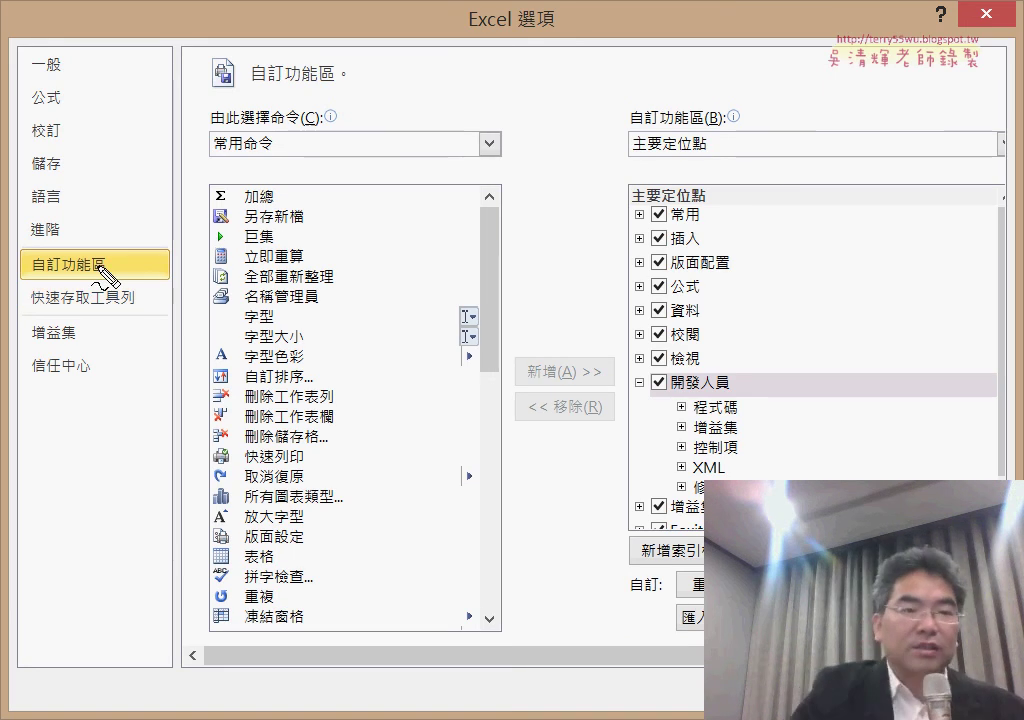
pyautogui.moveTo(87, 282); pyautogui.dragTo(104, 292)
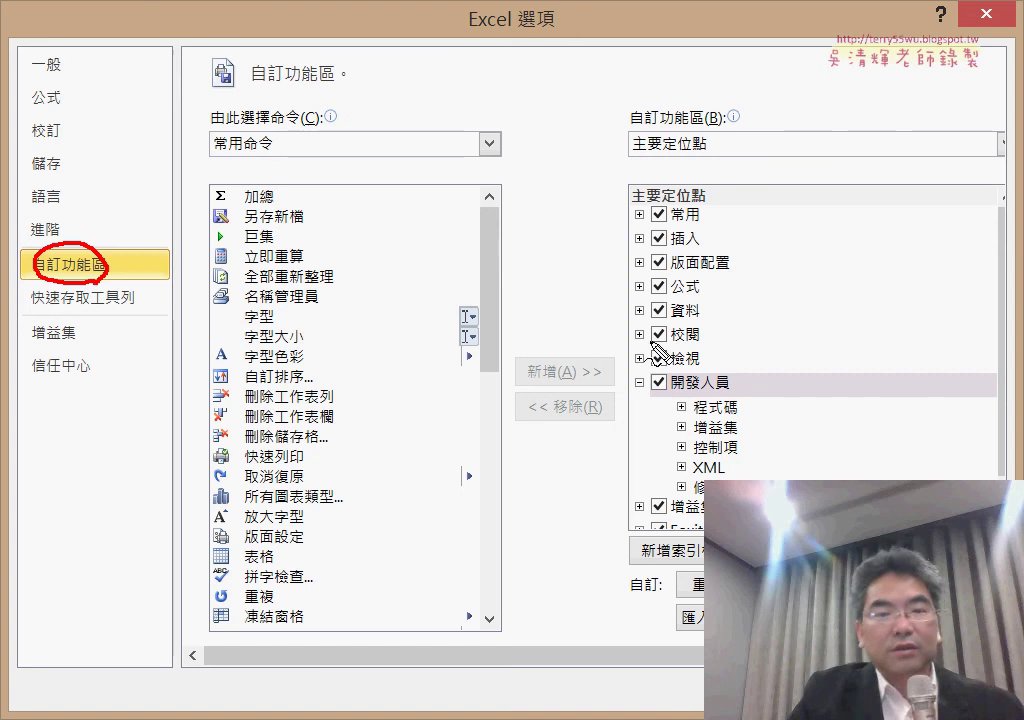
pyautogui.moveTo(735, 362); pyautogui.dragTo(743, 385)
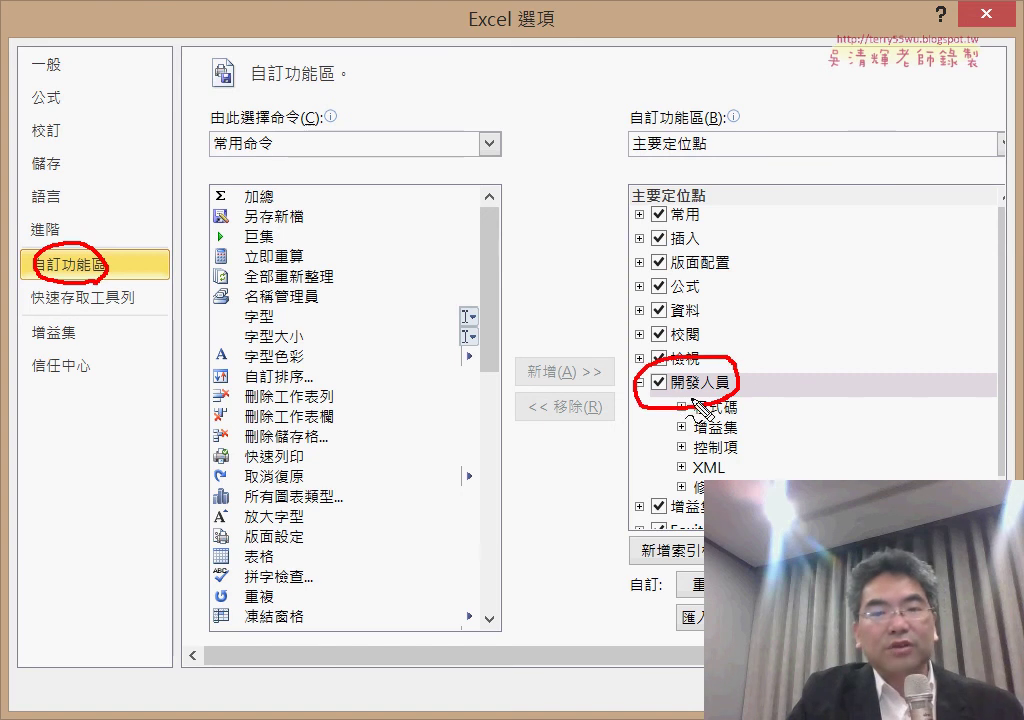
pyautogui.moveTo(116, 281)
pyautogui.mouseDown()
pyautogui.moveTo(583, 381)
pyautogui.moveTo(565, 397)
pyautogui.mouseUp()
pyautogui.moveTo(653, 366); pyautogui.dragTo(714, 352)
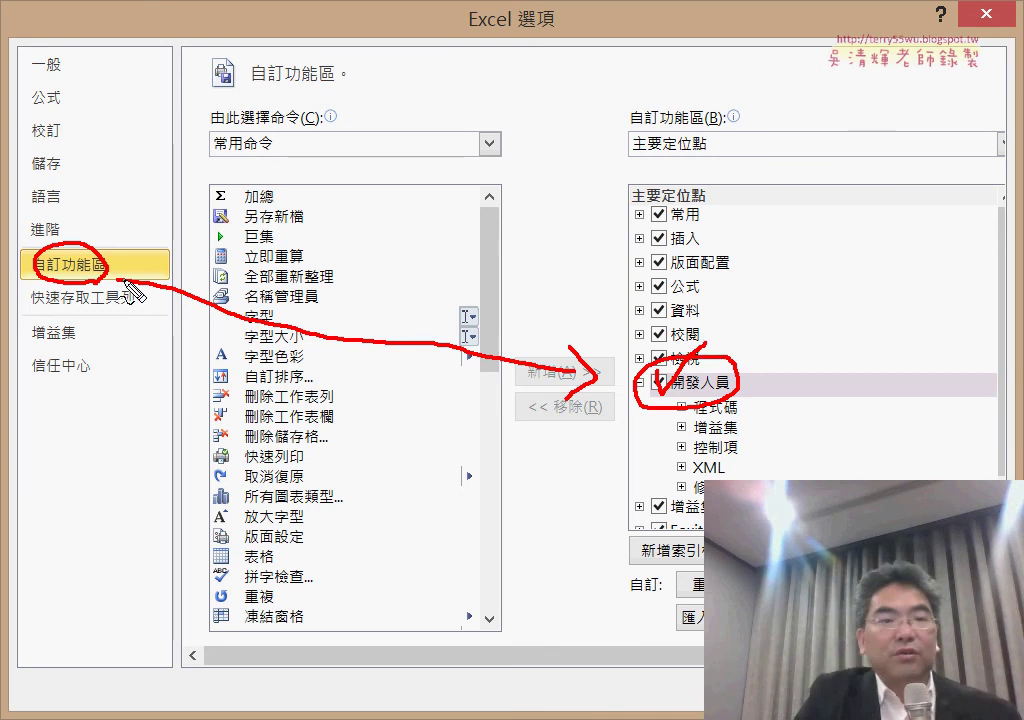
pyautogui.moveTo(20, 28)
pyautogui.mouseDown()
pyautogui.moveTo(30, 70)
pyautogui.moveTo(145, 45)
pyautogui.mouseUp()
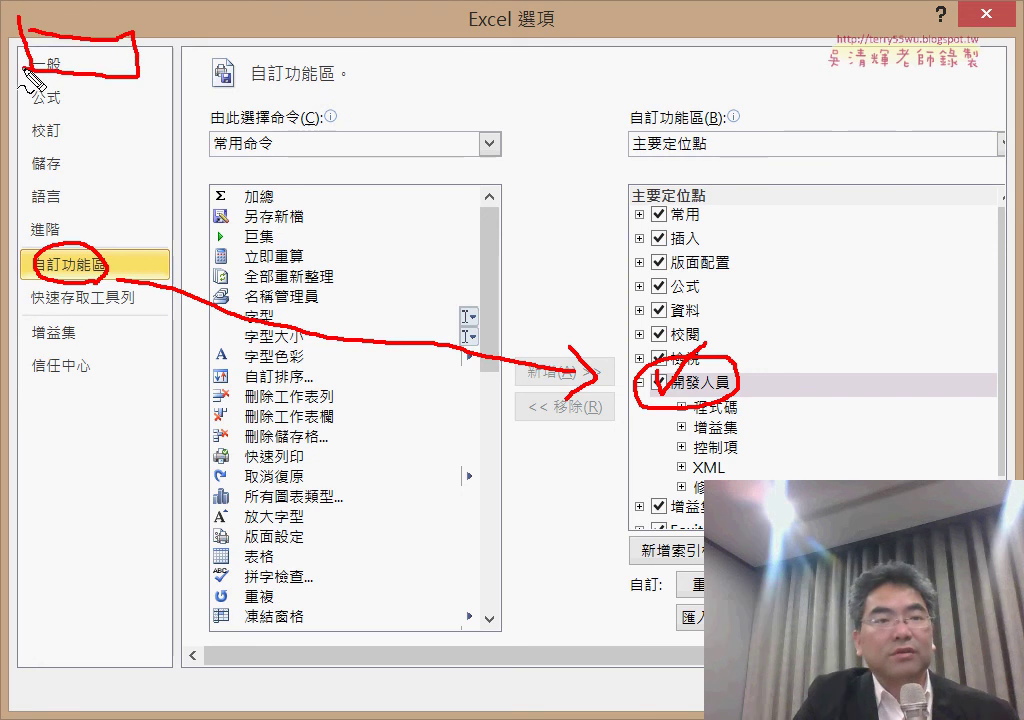
pyautogui.moveTo(150, 62); pyautogui.dragTo(232, 78)
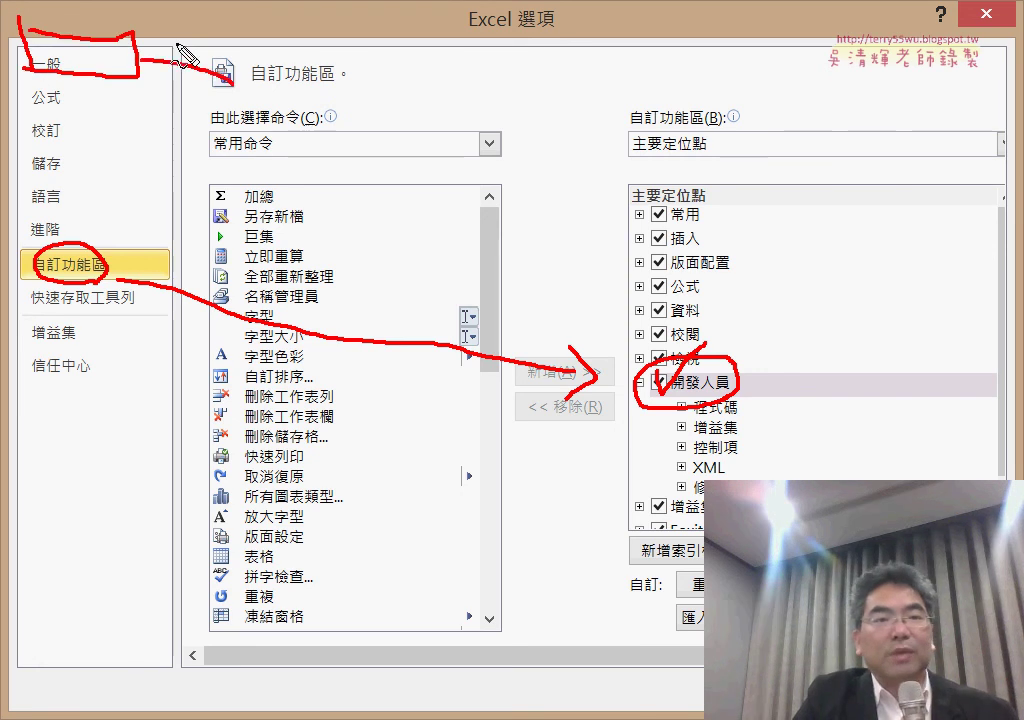
pyautogui.moveTo(178, 45)
pyautogui.mouseDown()
pyautogui.moveTo(140, 66)
pyautogui.moveTo(155, 85)
pyautogui.mouseUp()
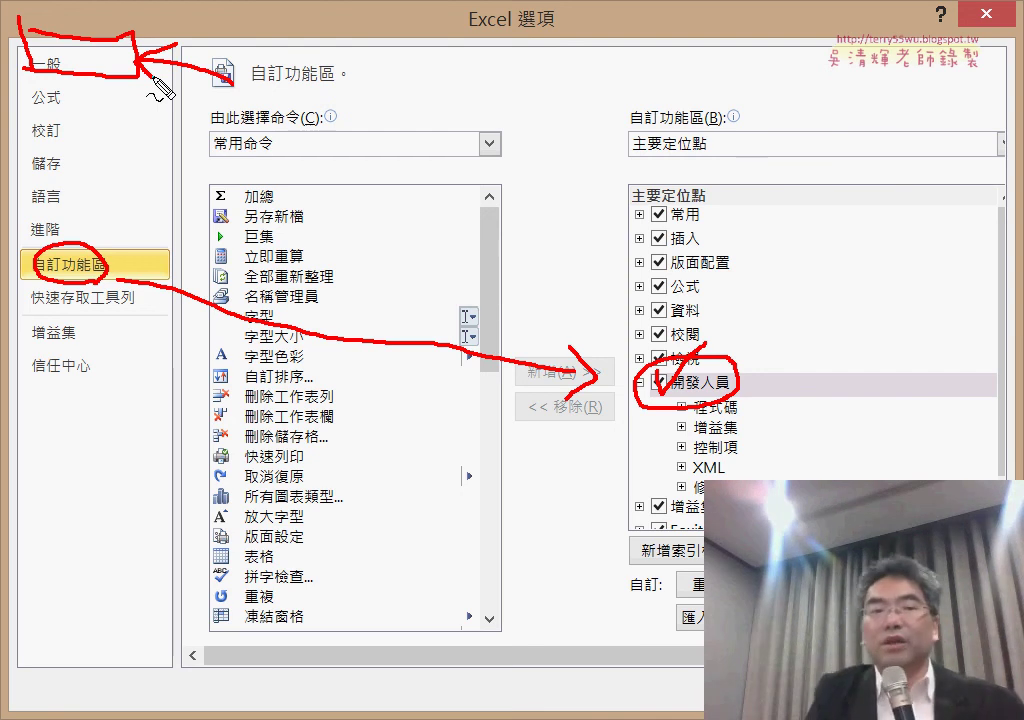
pyautogui.press('Escape')
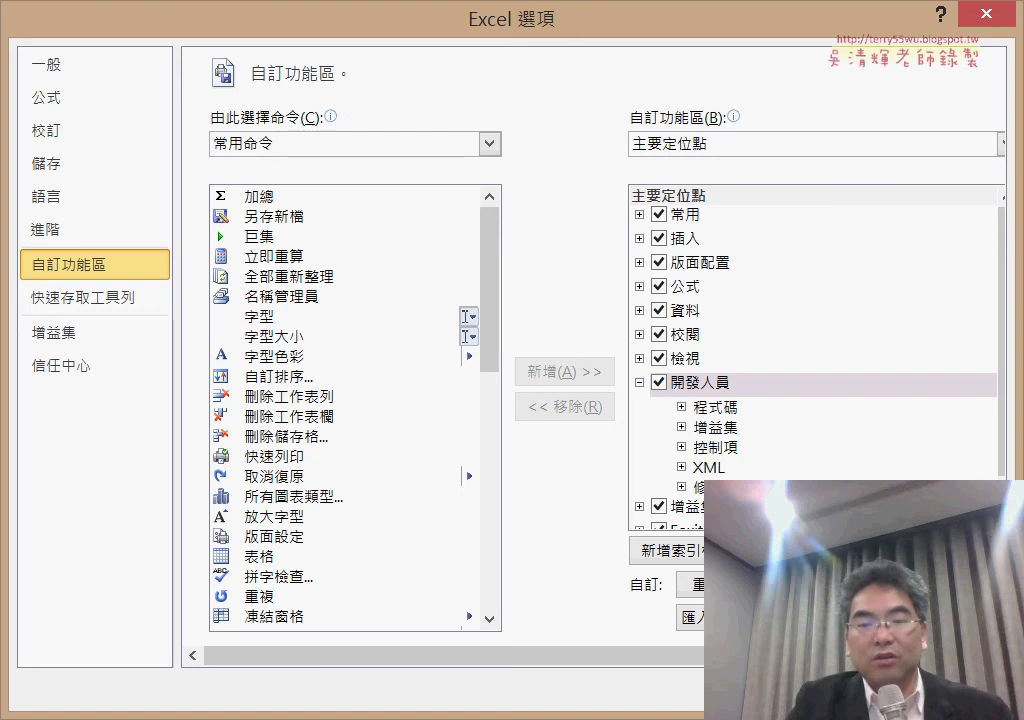
pyautogui.press('Return')
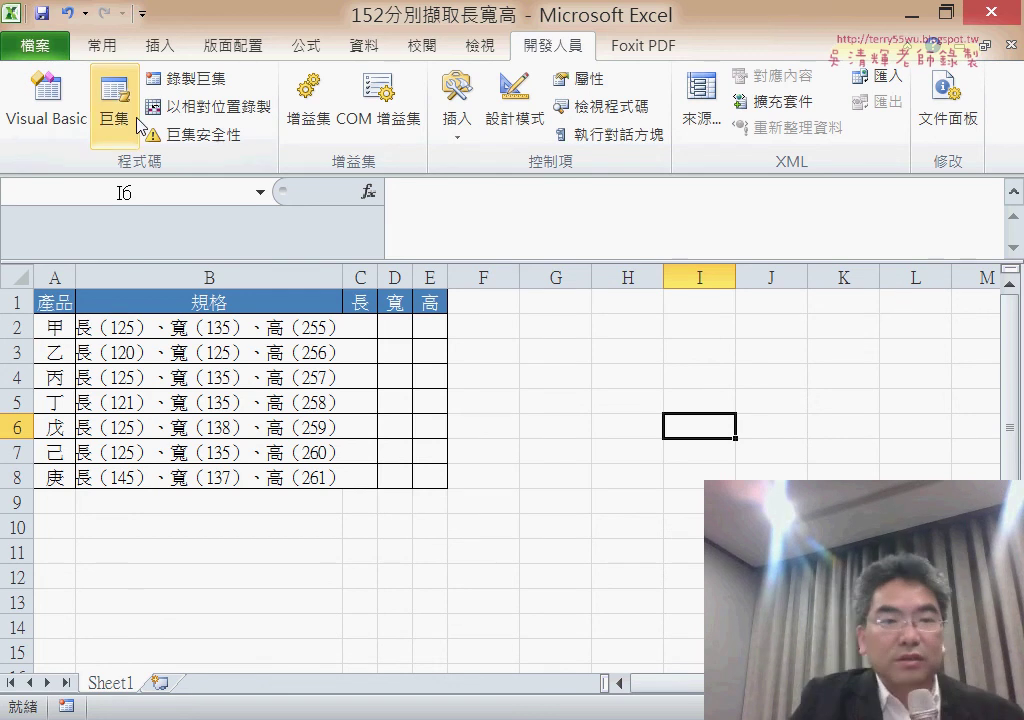
# Open the VBA editor, widen the project pane, and view the 括弧字串 procedure in Module1.
pyautogui.click(60, 125)
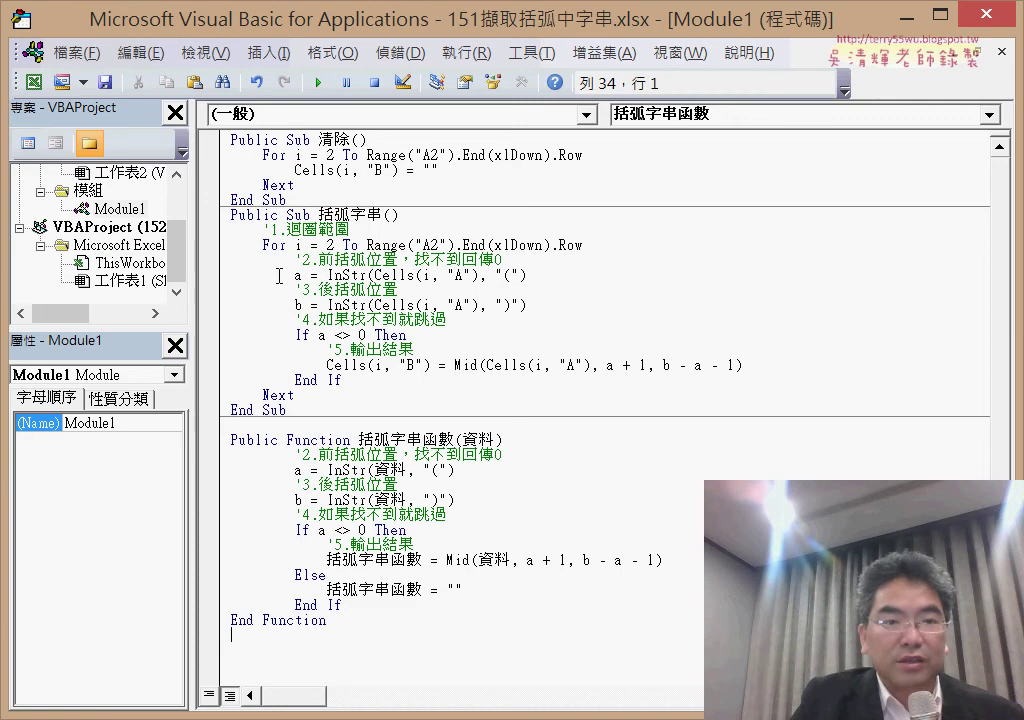
pyautogui.moveTo(190, 245); pyautogui.dragTo(300, 245)
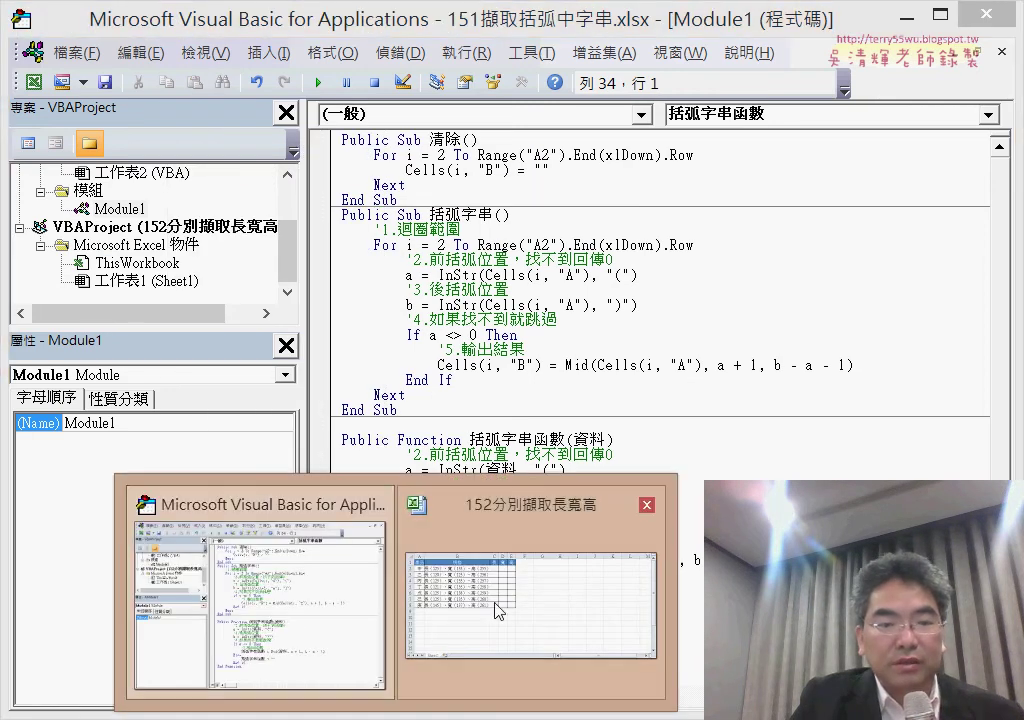
pyautogui.click(535, 292)
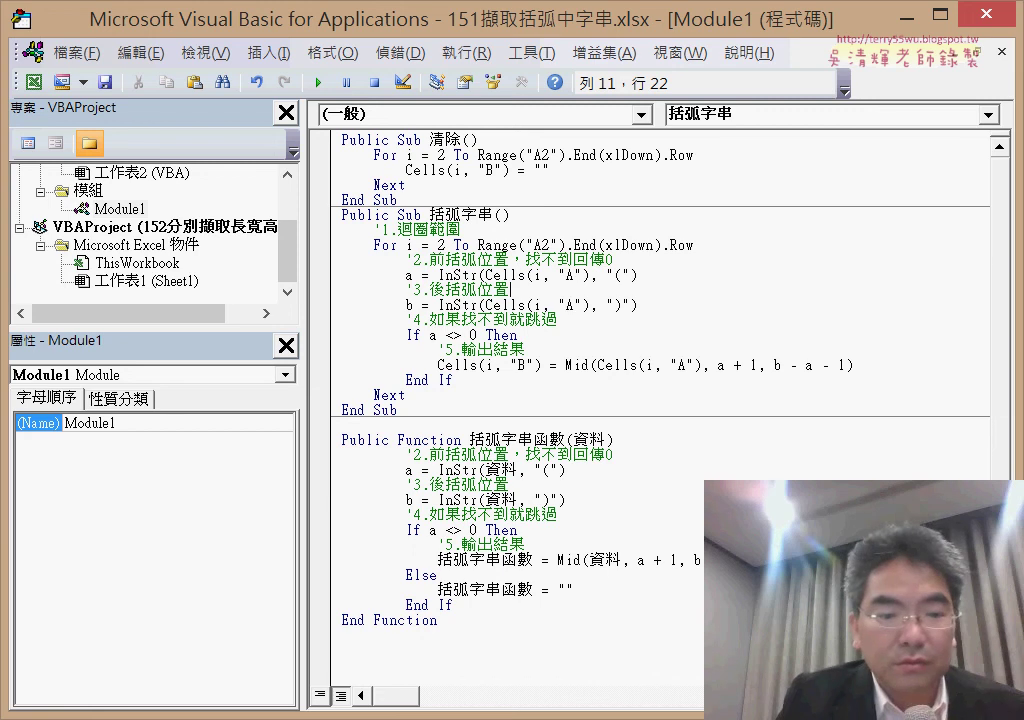
# Back in Excel, run the 資料剖析 button and select C2:E8, now showing 125, 135, 255 through 145, 137, 261.
pyautogui.hotkey('alt', 'F11')
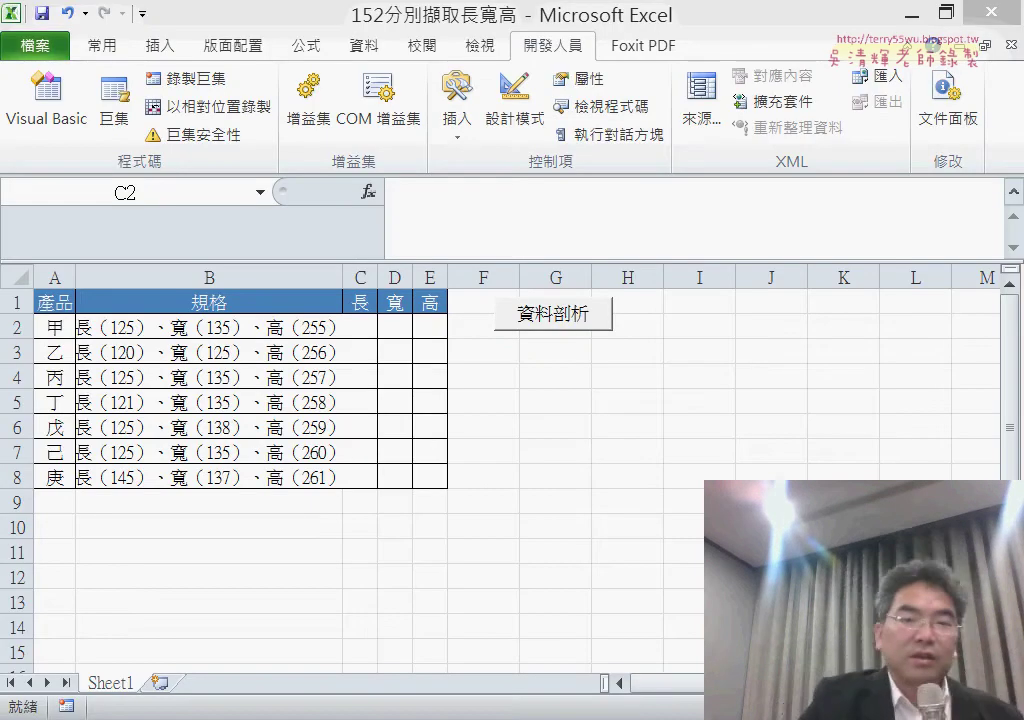
pyautogui.hotkey('ctrl', 'shift', 'End')
pyautogui.click(598, 367)
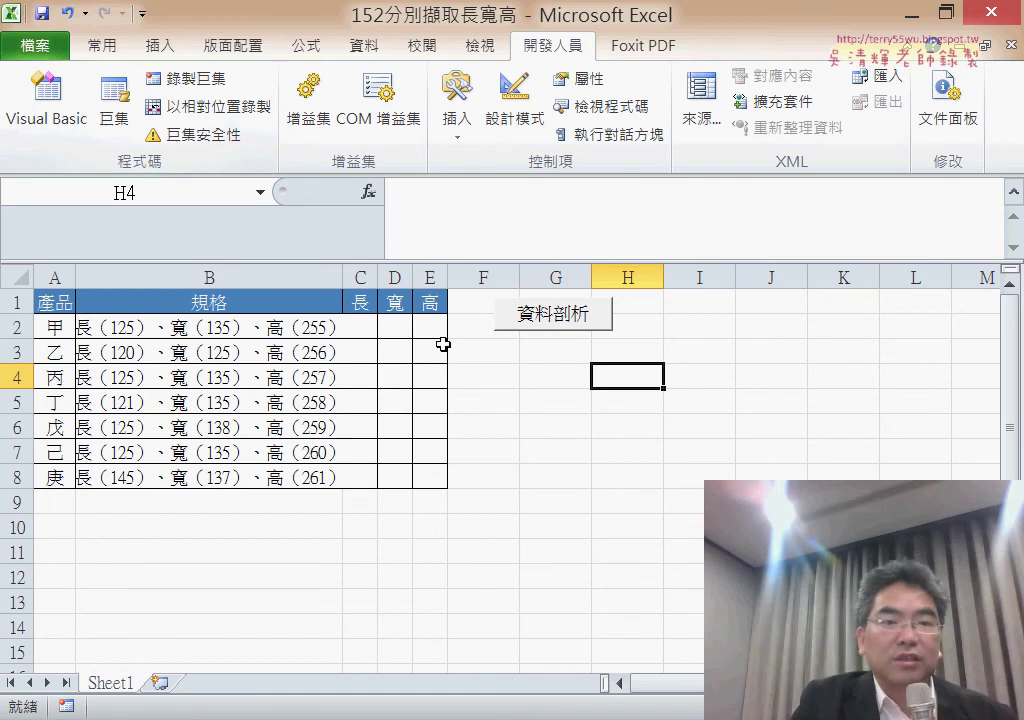
pyautogui.click(514, 384)
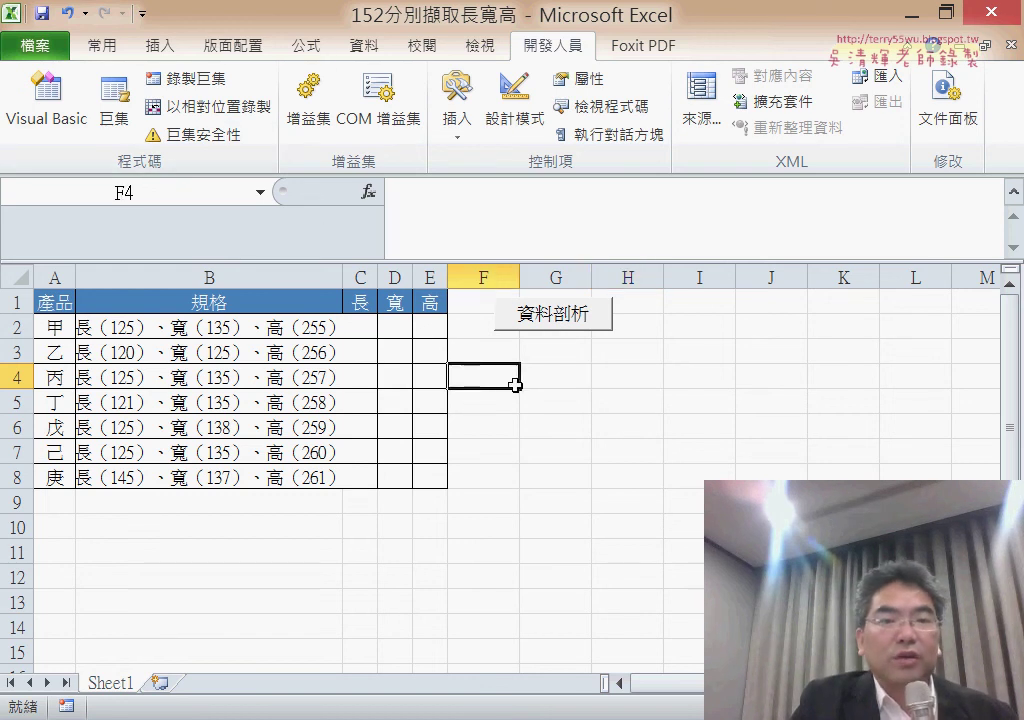
pyautogui.click(556, 318)
pyautogui.moveTo(360, 327); pyautogui.dragTo(439, 477)
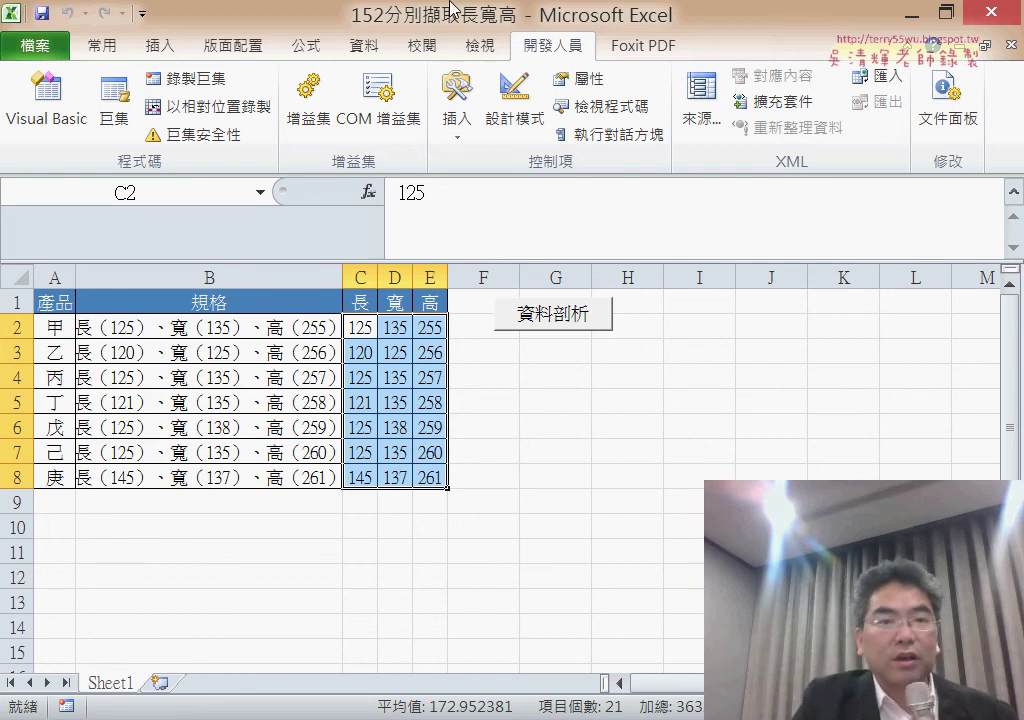
# Show the 資料 tab tools, then delete the extracted 長, 寬, 高 values in C2:E8.
pyautogui.click(364, 46)
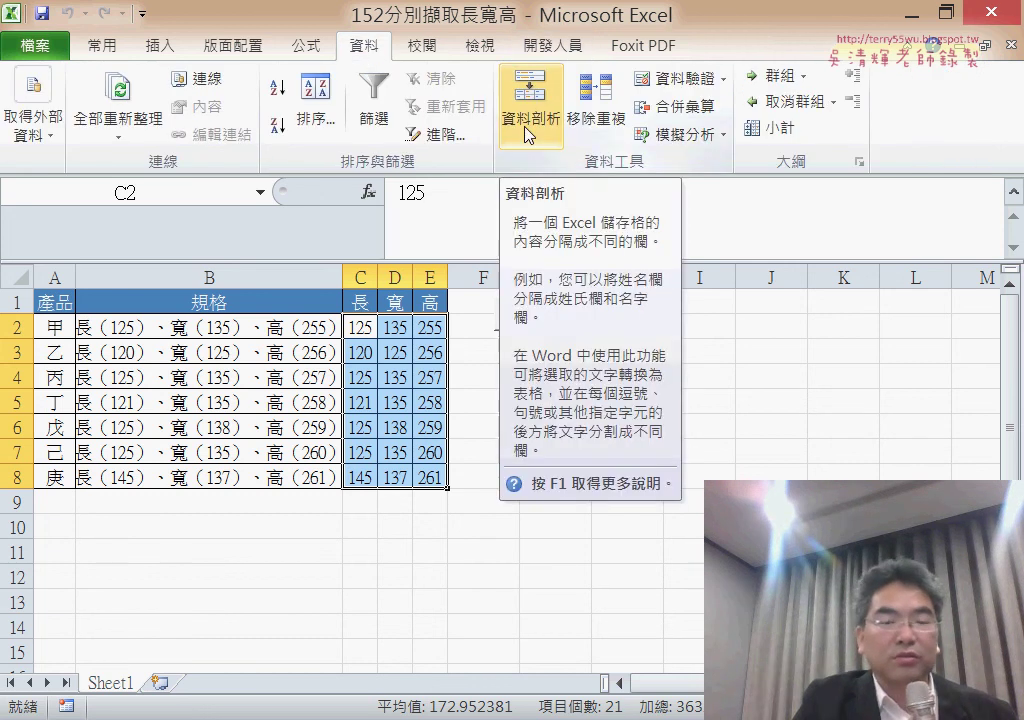
pyautogui.moveTo(367, 332); pyautogui.dragTo(440, 476)
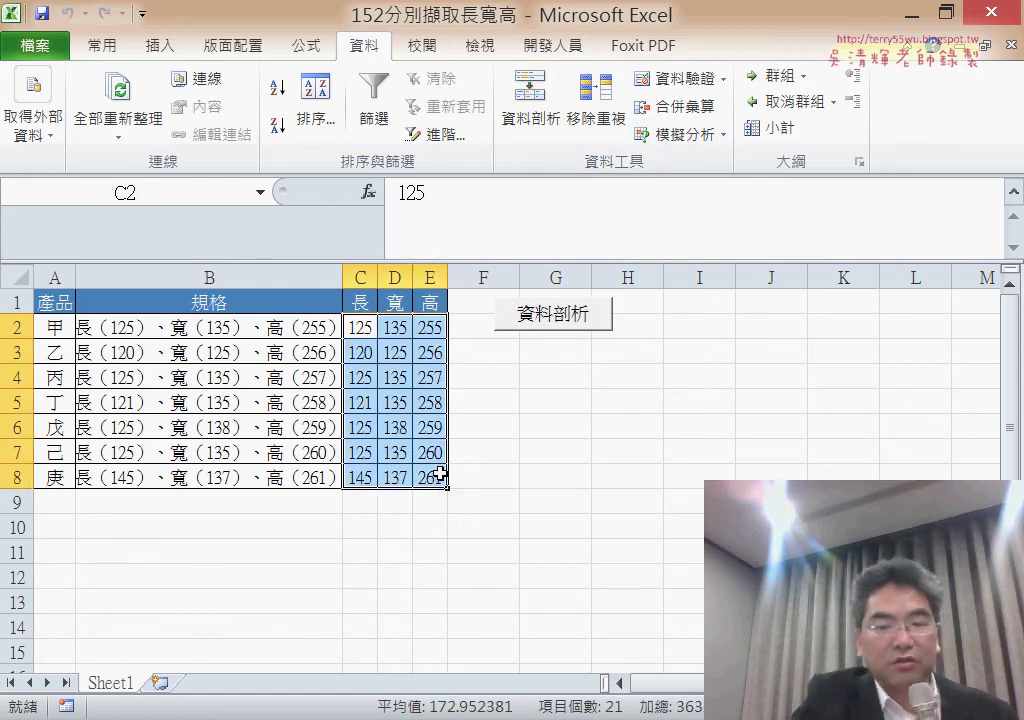
pyautogui.press('Delete')
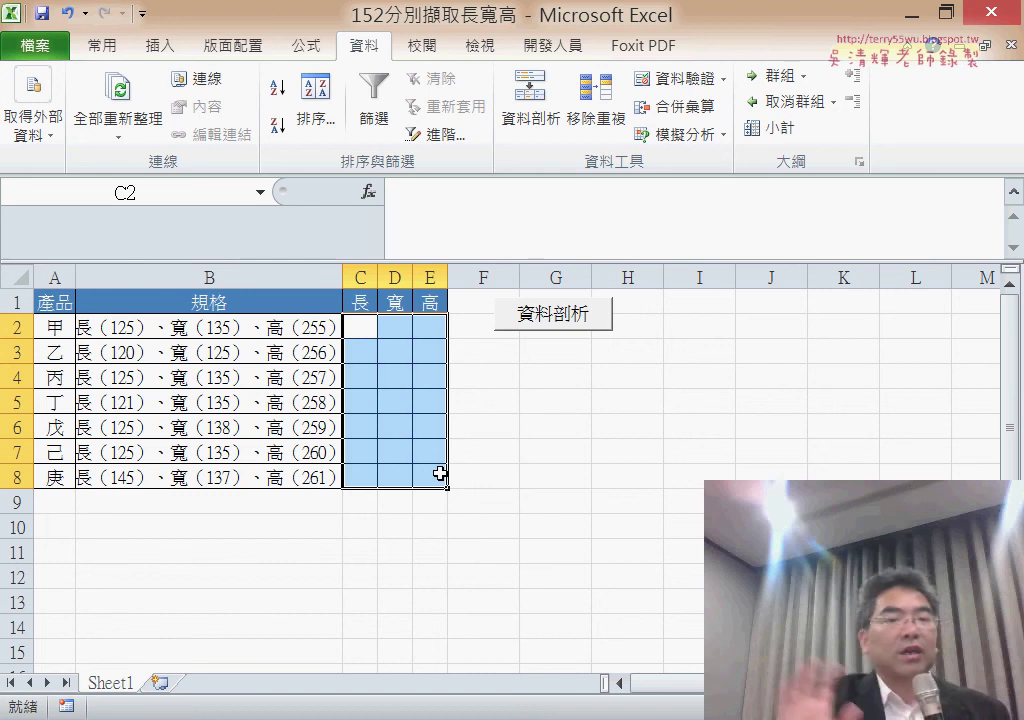